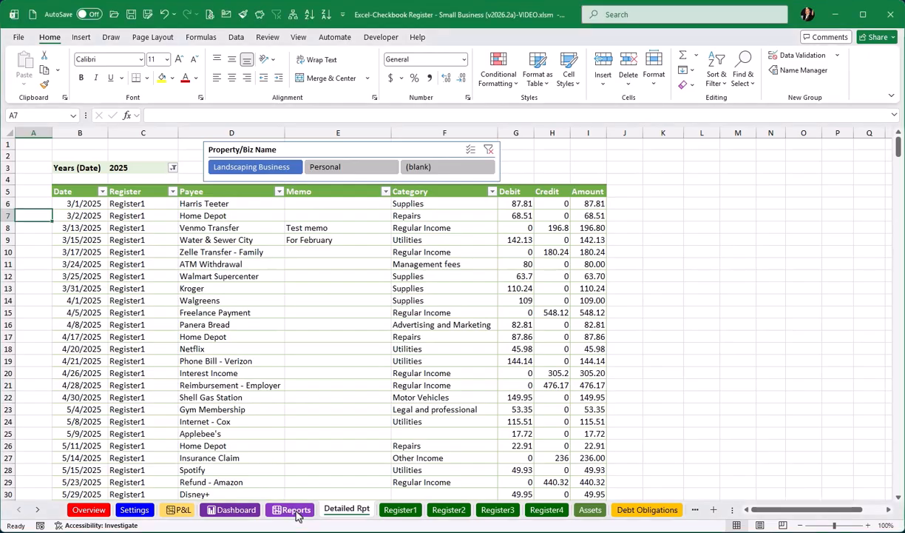
Insert a new blank worksheet directly before the Reports sheet
{"action": "right_click", "coordinate": [295, 512]}
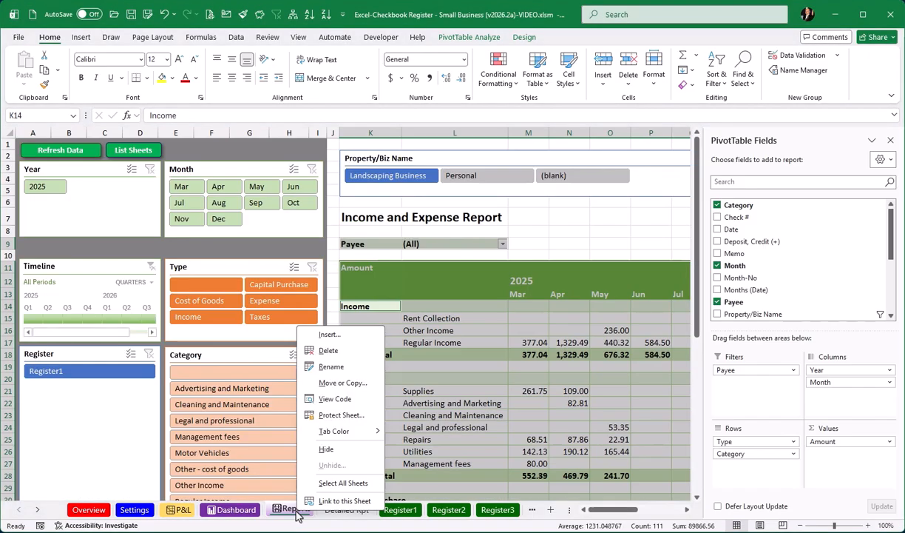
{"action": "left_click", "coordinate": [328, 334]}
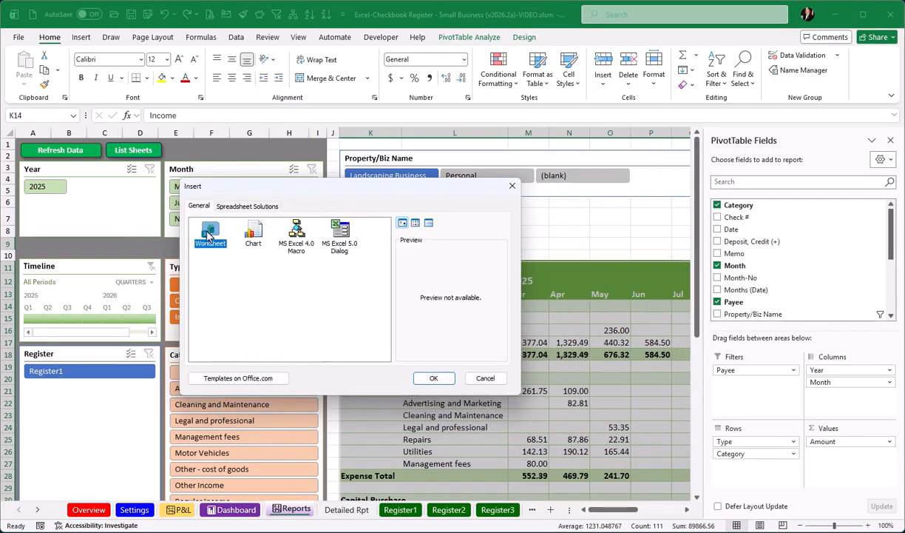
{"action": "left_click", "coordinate": [434, 378]}
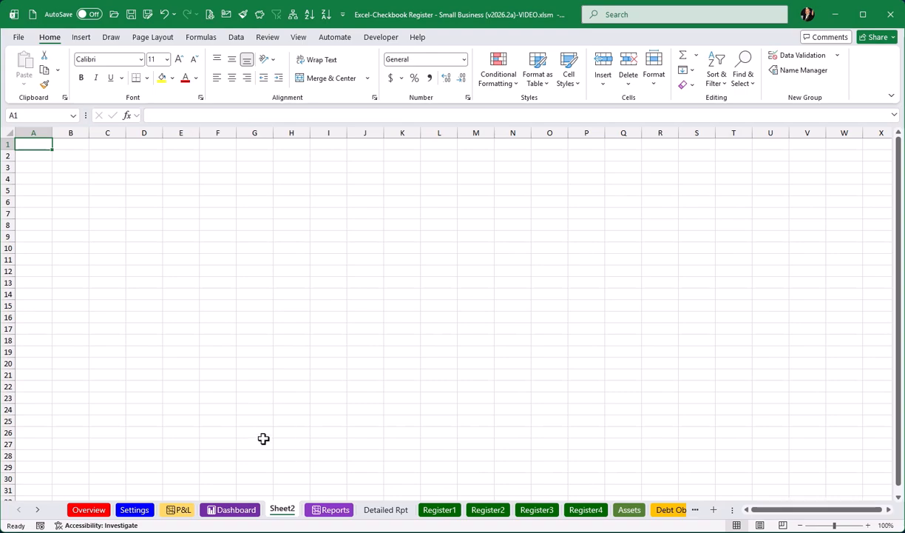
Rename the new blank sheet as Detailed Report
{"action": "right_click", "coordinate": [281, 516]}
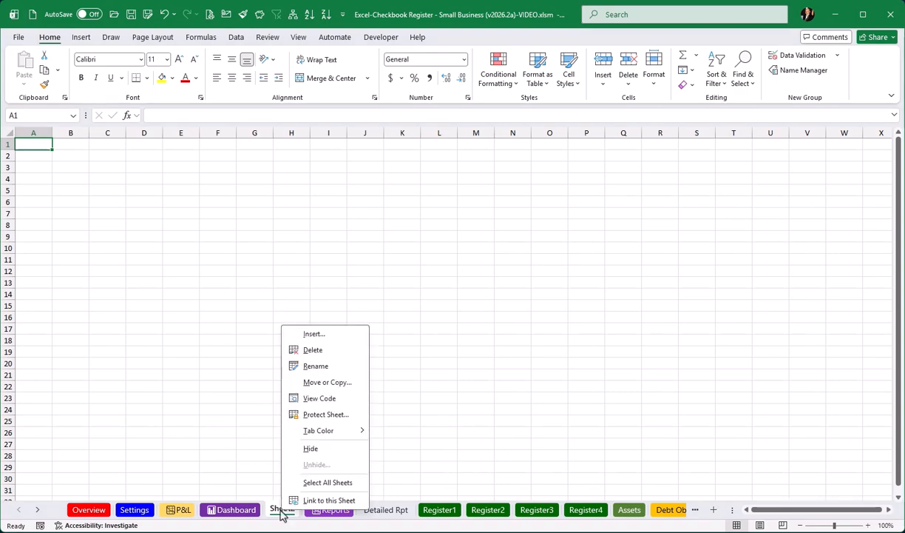
{"action": "left_click", "coordinate": [342, 368]}
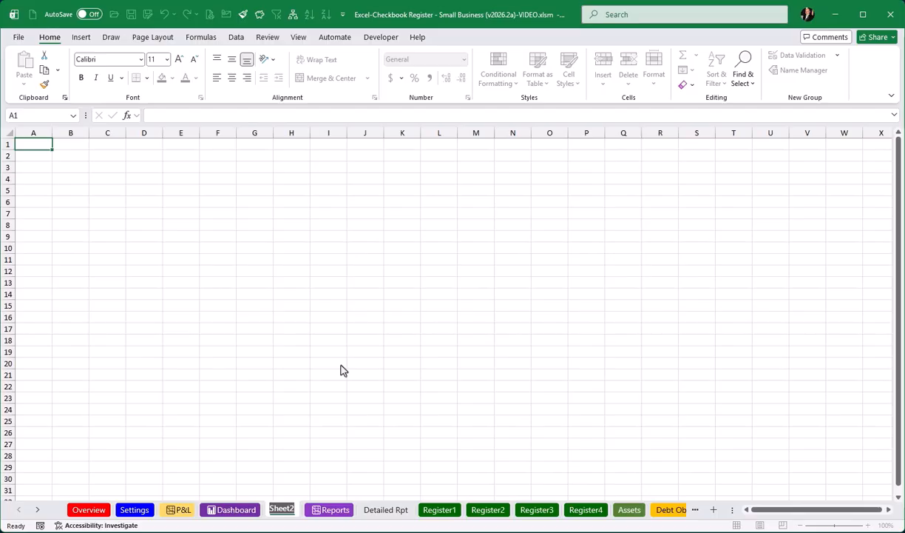
{"action": "type", "text": "Detail"}
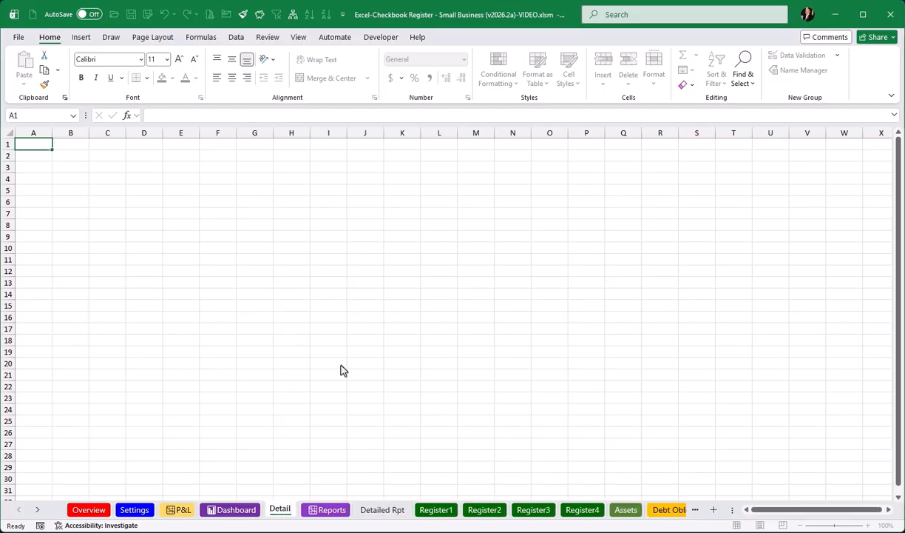
{"action": "type", "text": "ed Report"}
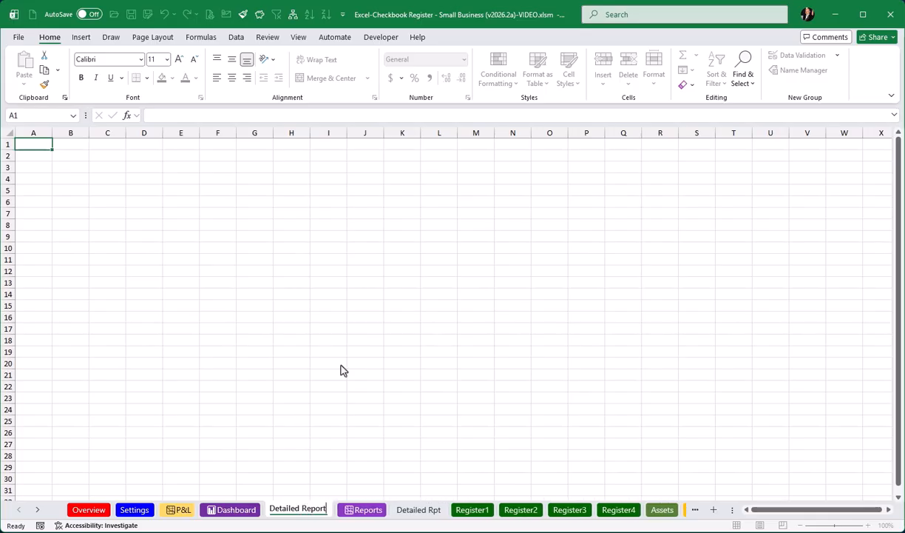
{"action": "key", "text": "Return"}
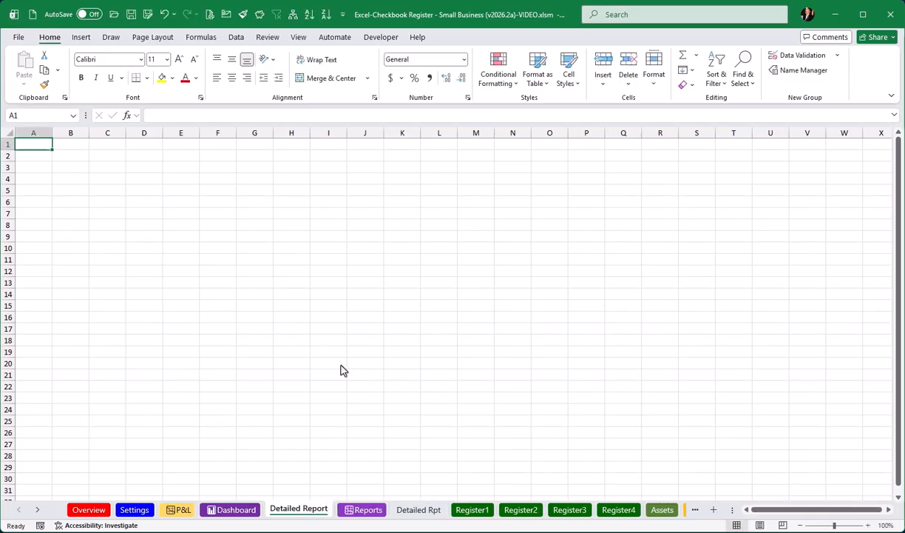
Select and copy the entire Income and Expense PivotTable on the Reports sheet
{"action": "left_click", "coordinate": [363, 508]}
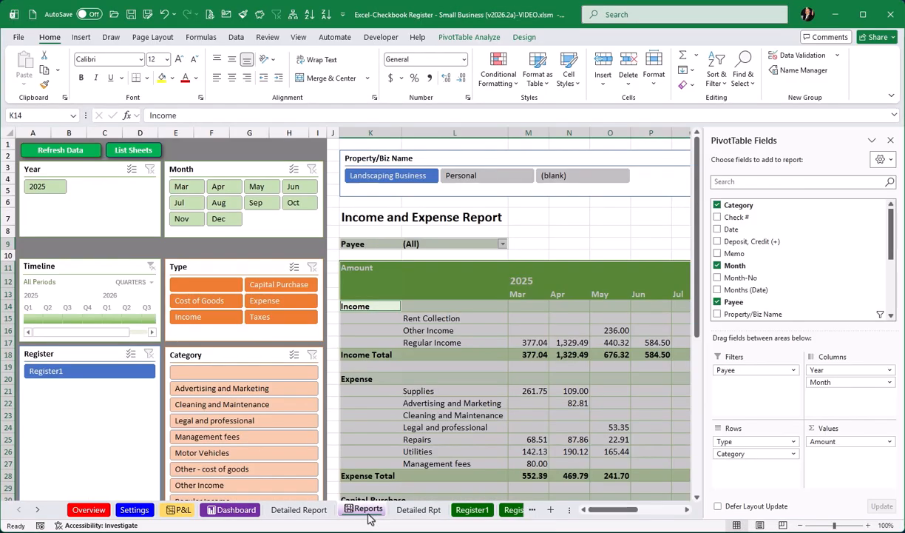
{"action": "left_click", "coordinate": [525, 213]}
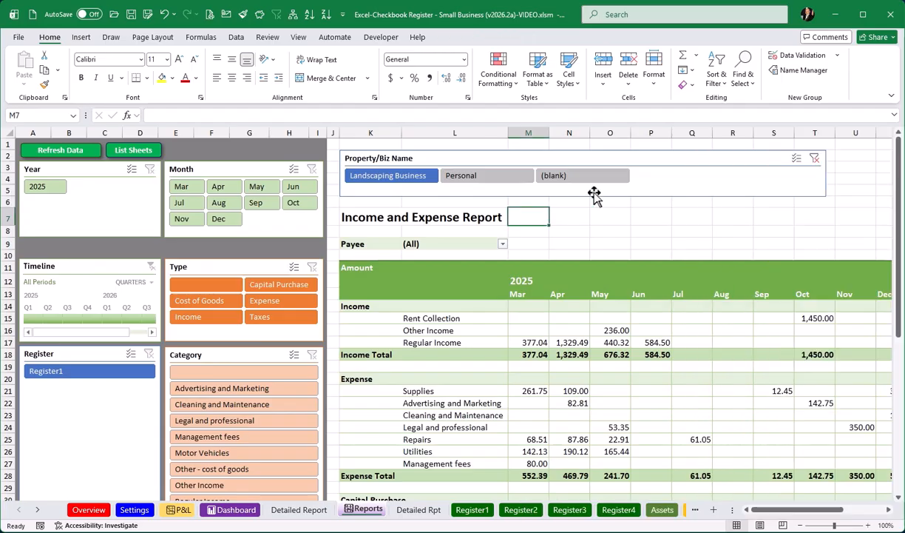
{"action": "left_click", "coordinate": [425, 330]}
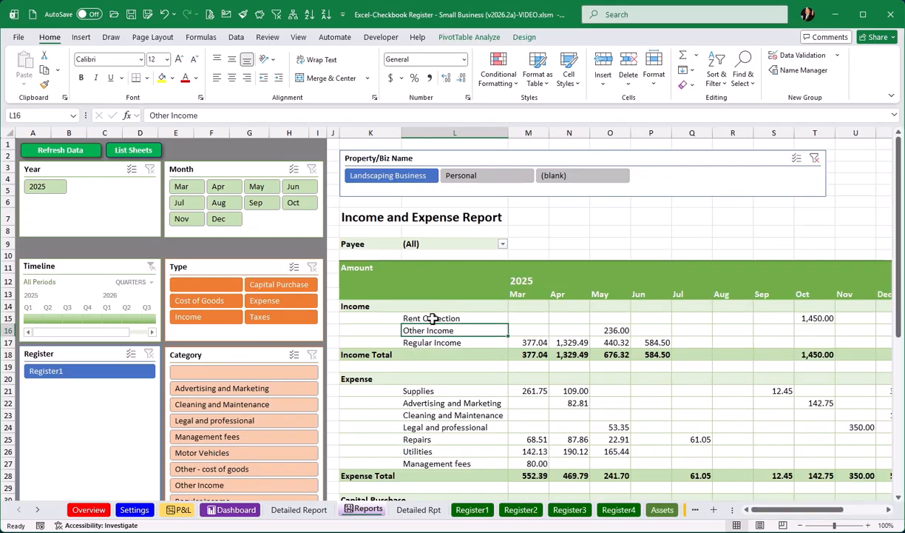
{"action": "left_click", "coordinate": [433, 318]}
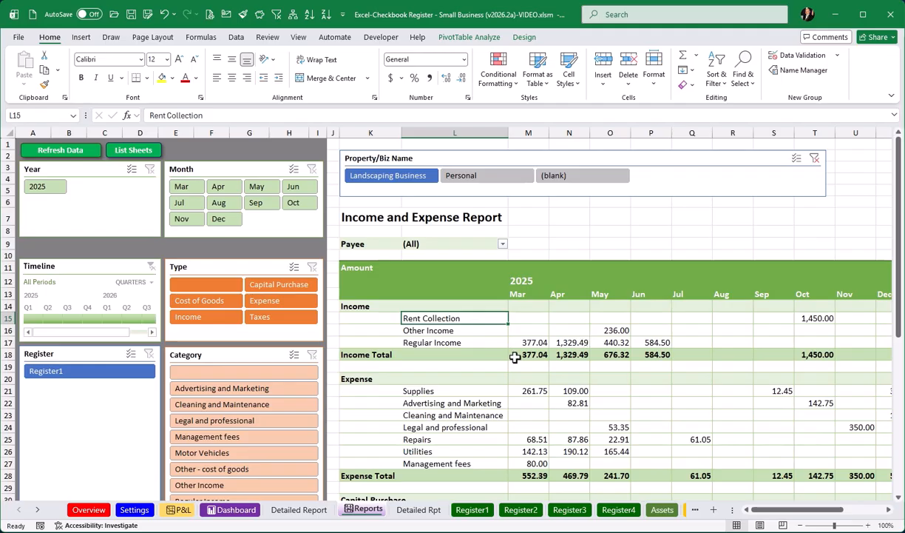
{"action": "mouse_move", "coordinate": [515, 357]}
{"action": "left_click", "coordinate": [466, 41]}
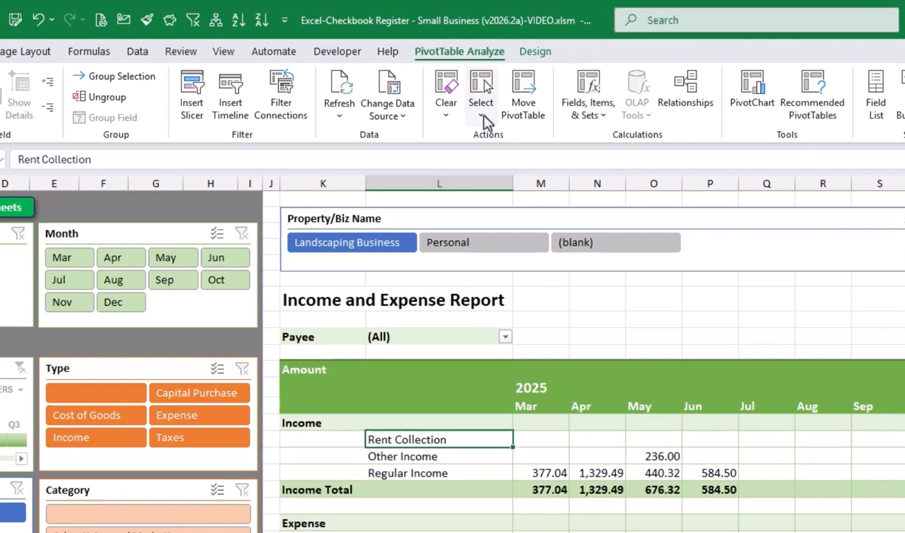
{"action": "left_click", "coordinate": [483, 121]}
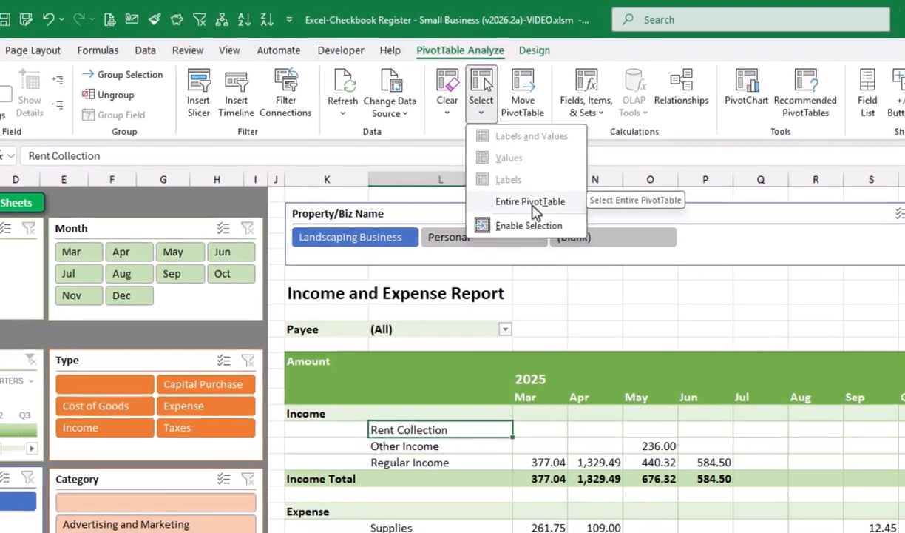
{"action": "left_click", "coordinate": [532, 207]}
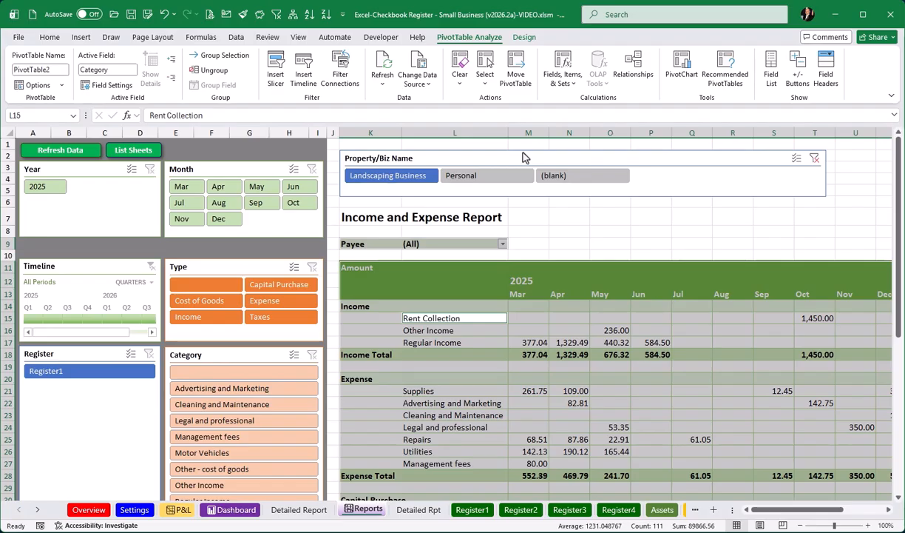
{"action": "right_click", "coordinate": [446, 309]}
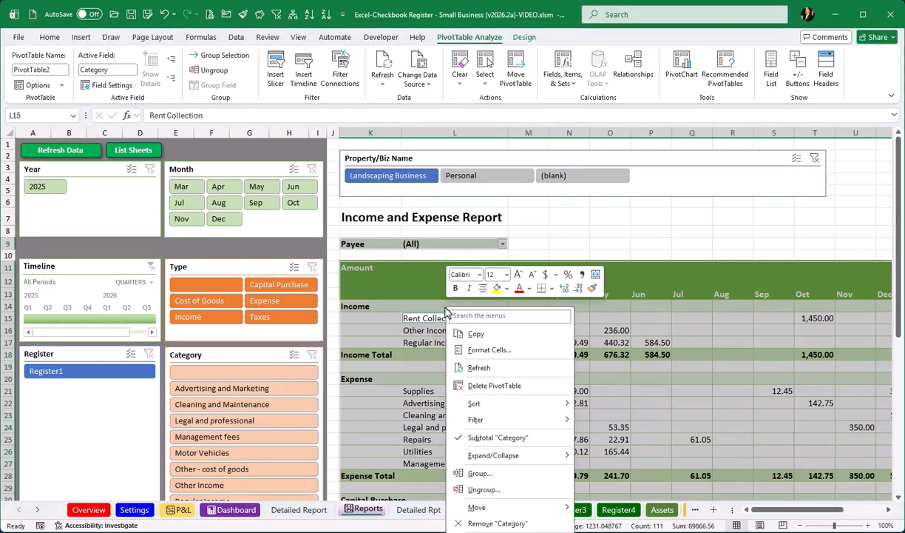
{"action": "left_click", "coordinate": [476, 334]}
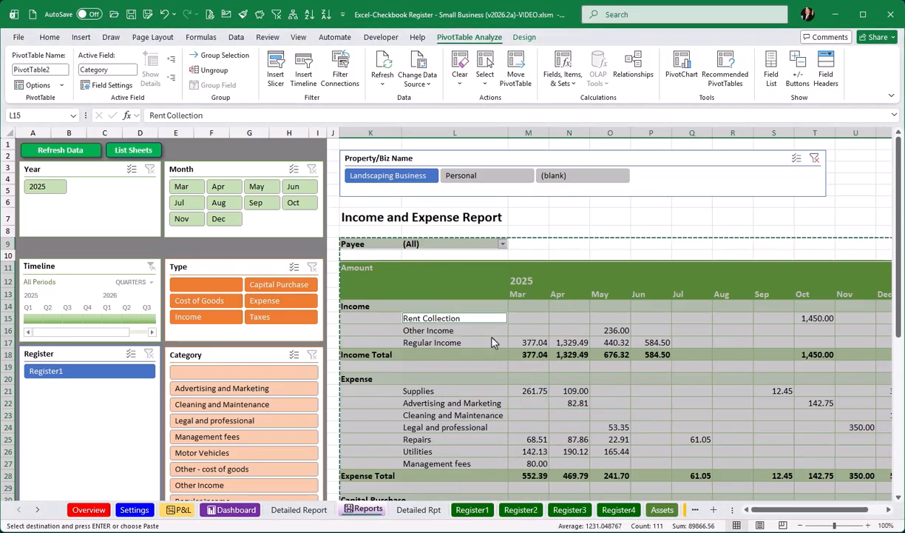
{"action": "key", "text": "ctrl+c"}
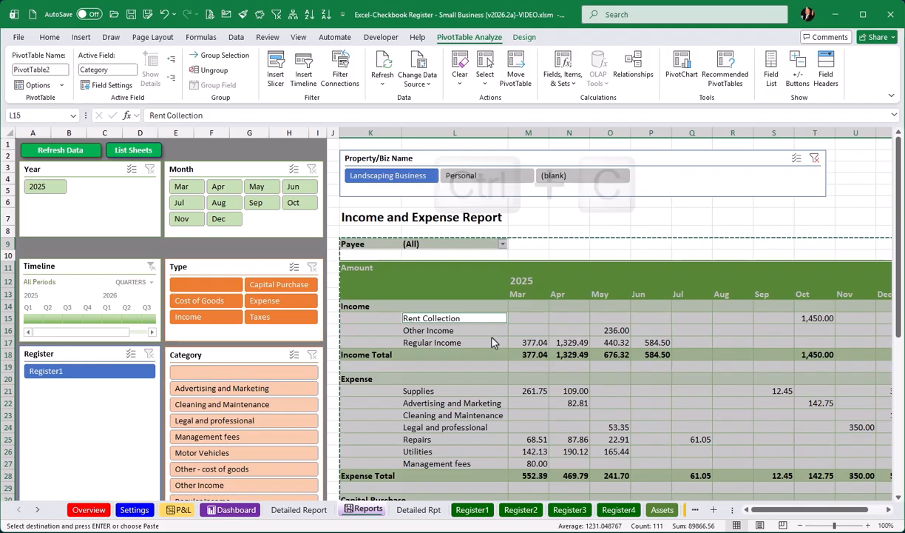
Paste the copied PivotTable into the Detailed Report sheet starting at cell B4
{"action": "left_click", "coordinate": [299, 509]}
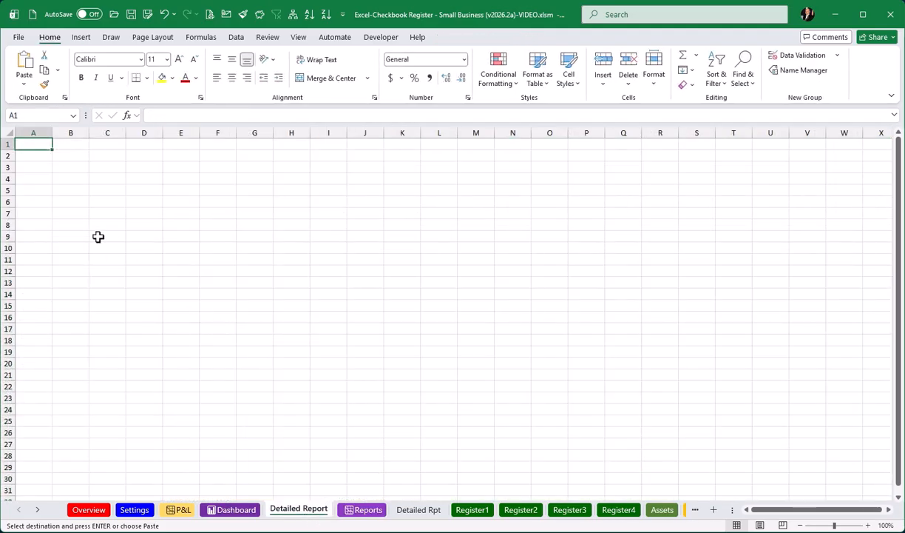
{"action": "left_click", "coordinate": [77, 182]}
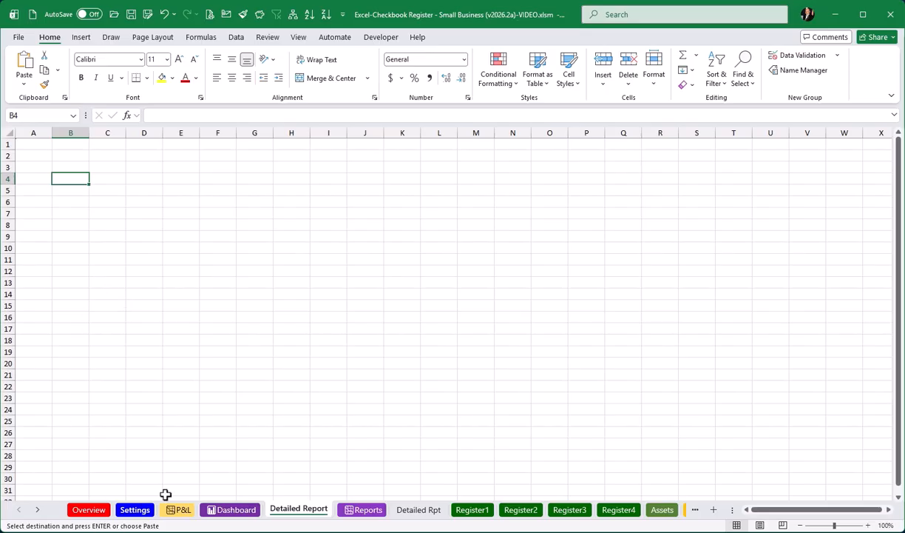
{"action": "key", "text": "Return"}
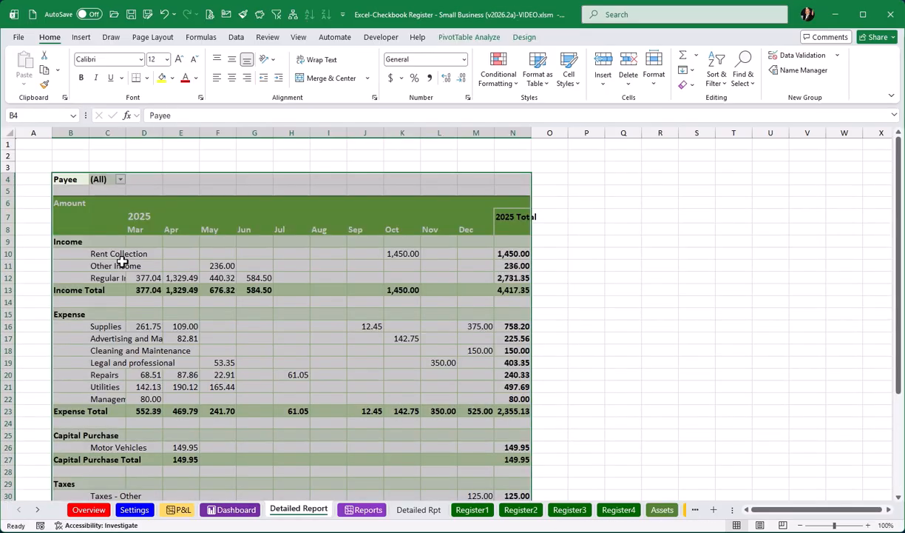
Display the field list for the pasted PivotTable on the Detailed Report sheet
{"action": "left_click", "coordinate": [87, 253]}
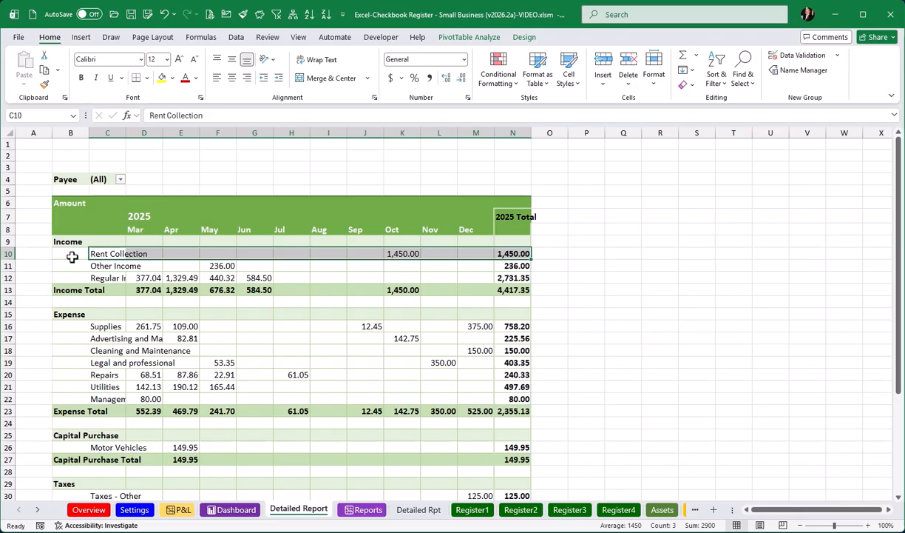
{"action": "left_click", "coordinate": [71, 254]}
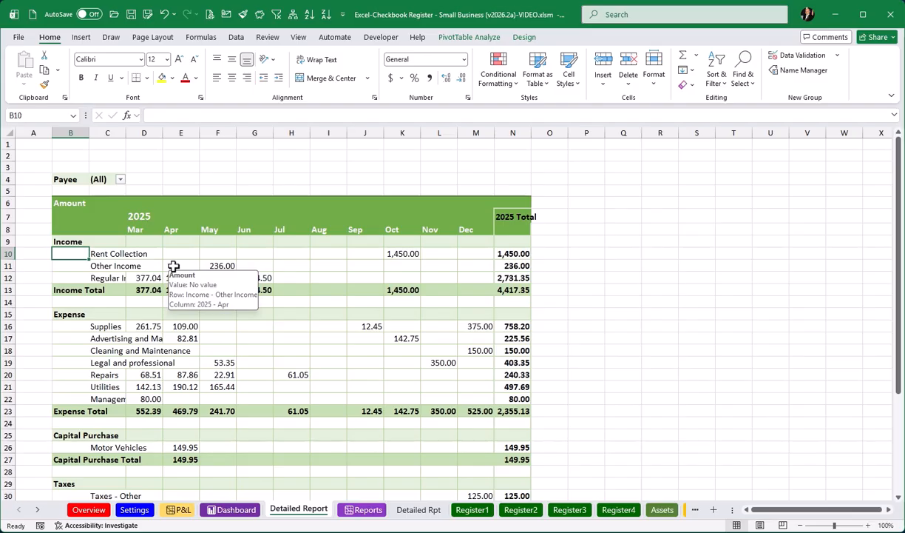
{"action": "left_click", "coordinate": [468, 37]}
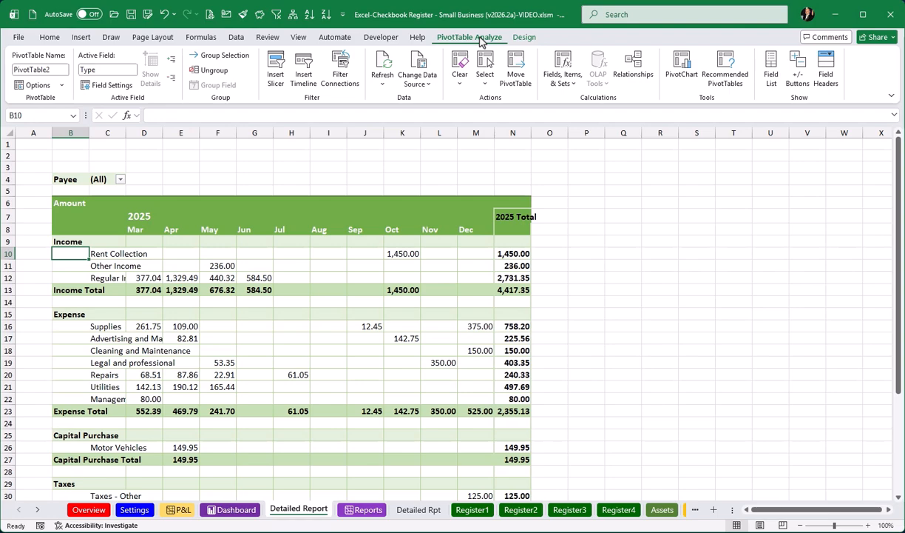
{"action": "left_click", "coordinate": [770, 77]}
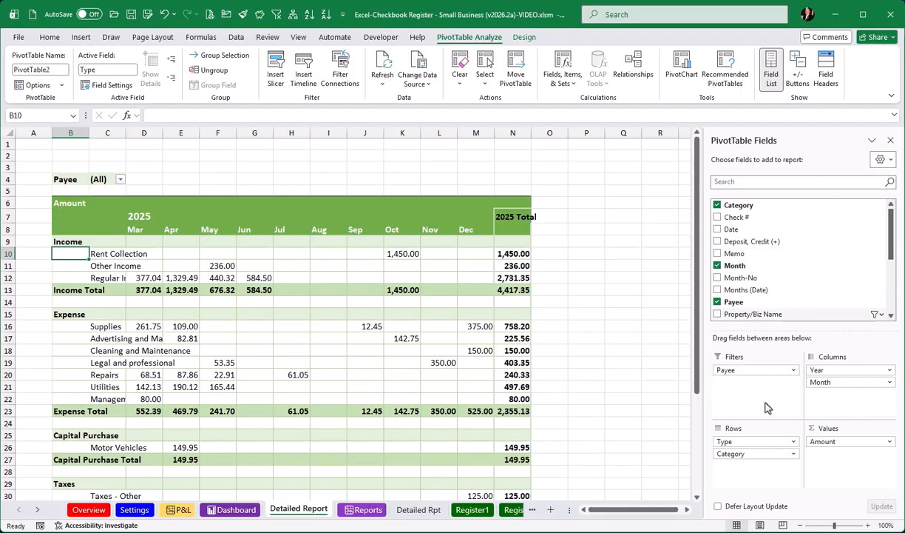
{"action": "left_click", "coordinate": [772, 77]}
{"action": "left_click", "coordinate": [772, 77]}
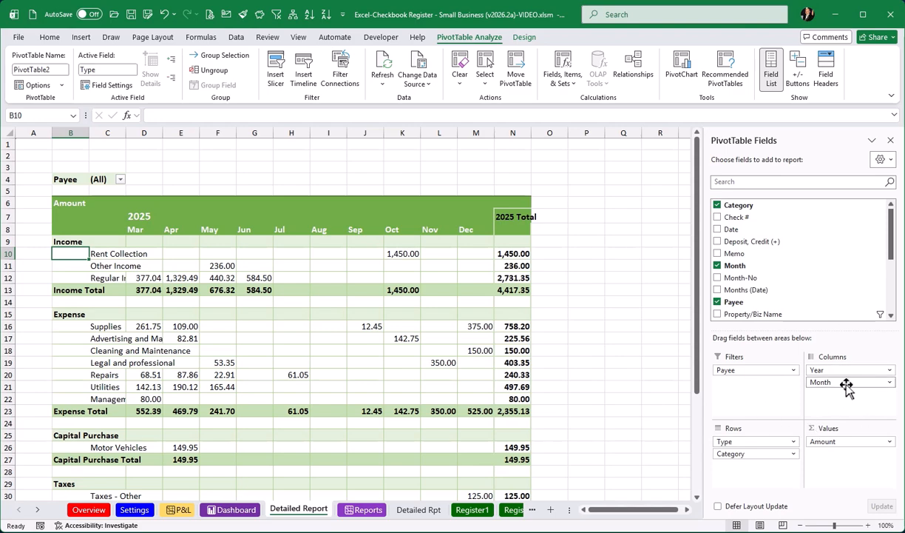
Remove the Month, Year, Payee and Type fields from the pasted PivotTable, keeping Category and Amount
{"action": "left_click_drag", "start_coordinate": [847, 384], "coordinate": [810, 282]}
{"action": "left_click_drag", "start_coordinate": [850, 372], "coordinate": [818, 303]}
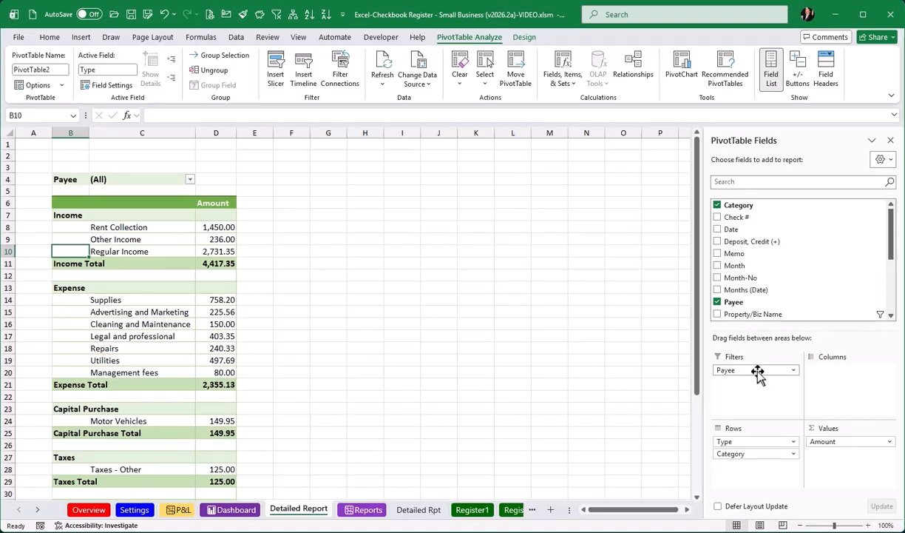
{"action": "left_click_drag", "start_coordinate": [747, 372], "coordinate": [797, 274]}
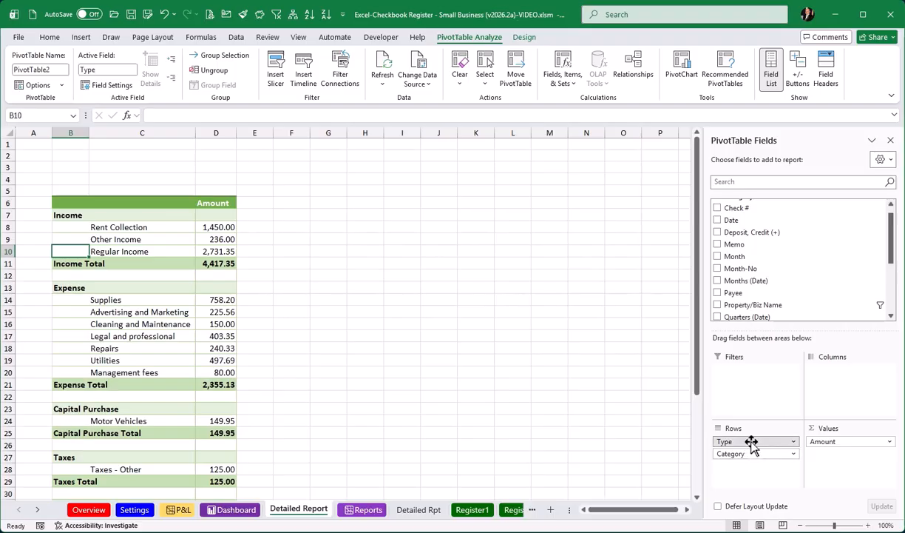
{"action": "left_click_drag", "start_coordinate": [751, 441], "coordinate": [791, 274]}
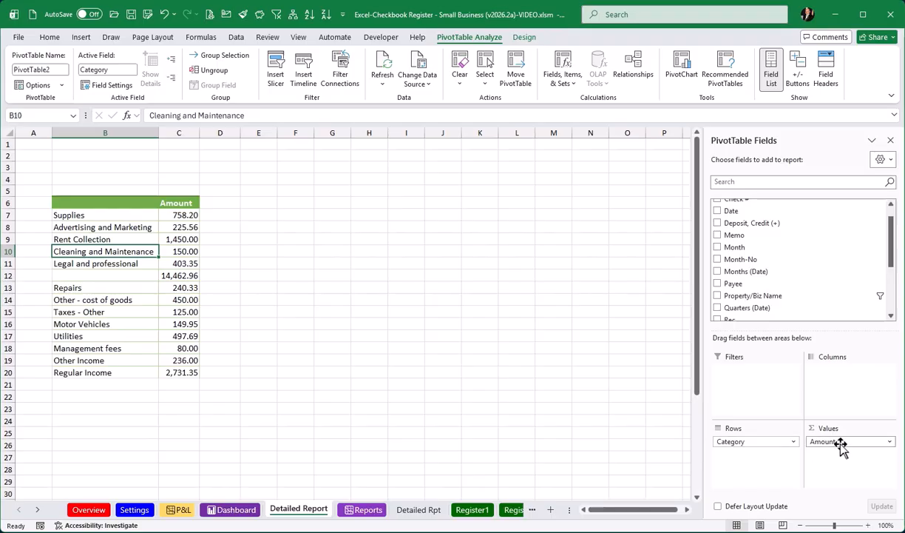
Check the layout of the Detailed Rpt sheet and add the Date field above Category in the Detailed Report PivotTable's rows
{"action": "left_click", "coordinate": [426, 513]}
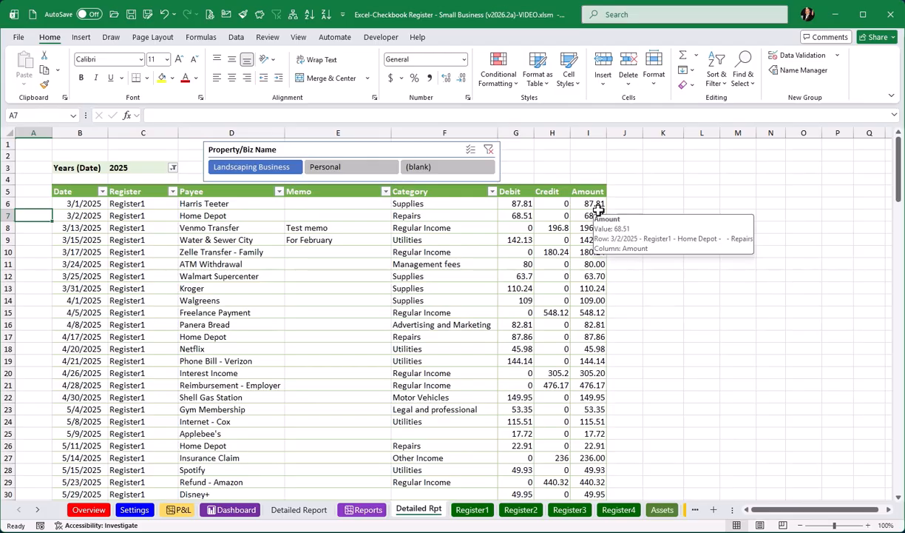
{"action": "left_click", "coordinate": [292, 509]}
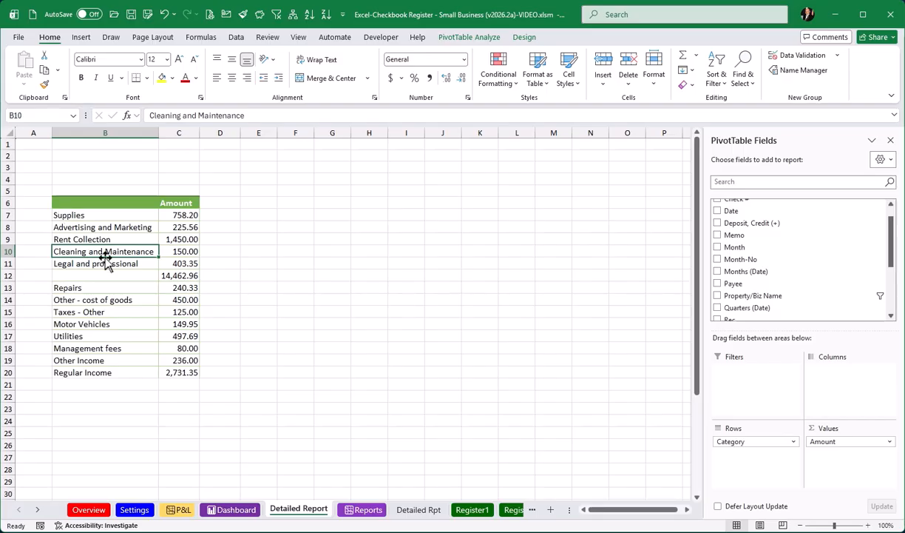
{"action": "scroll", "coordinate": [792, 253], "scroll_direction": "up", "scroll_amount": 1}
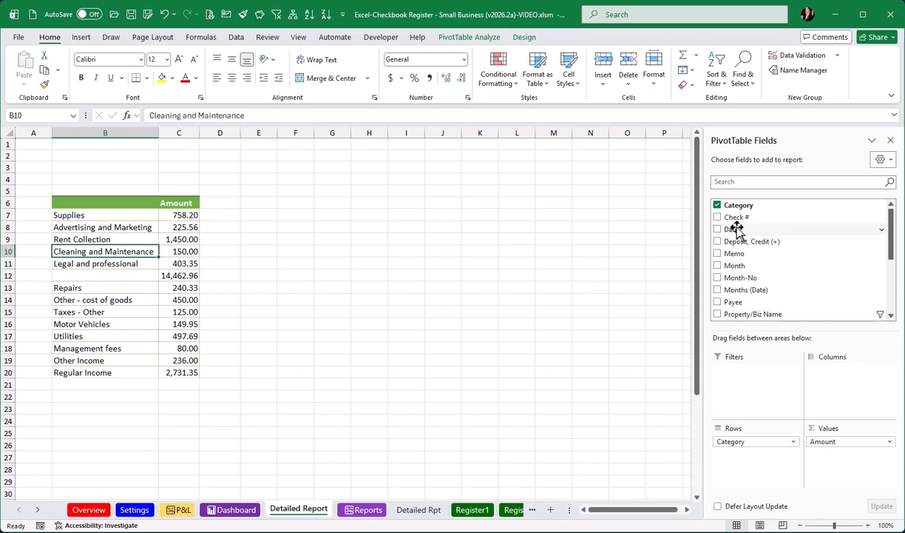
{"action": "left_click_drag", "start_coordinate": [737, 230], "coordinate": [750, 449]}
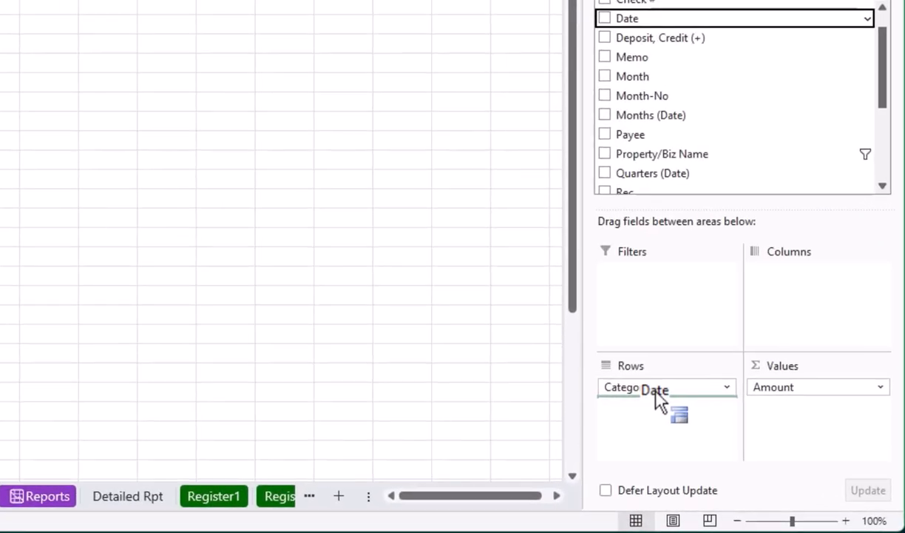
{"action": "left_click_drag", "start_coordinate": [656, 394], "coordinate": [653, 385]}
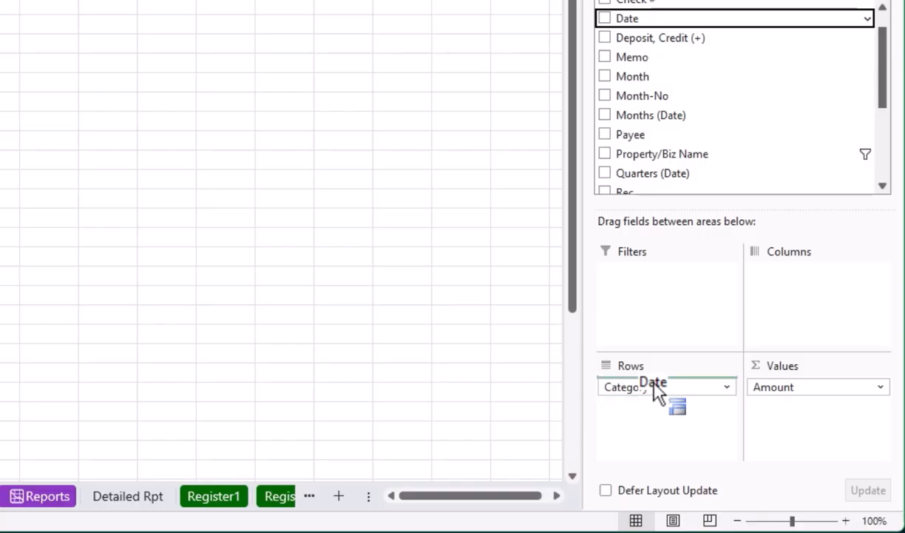
{"action": "left_click_drag", "start_coordinate": [654, 383], "coordinate": [654, 383]}
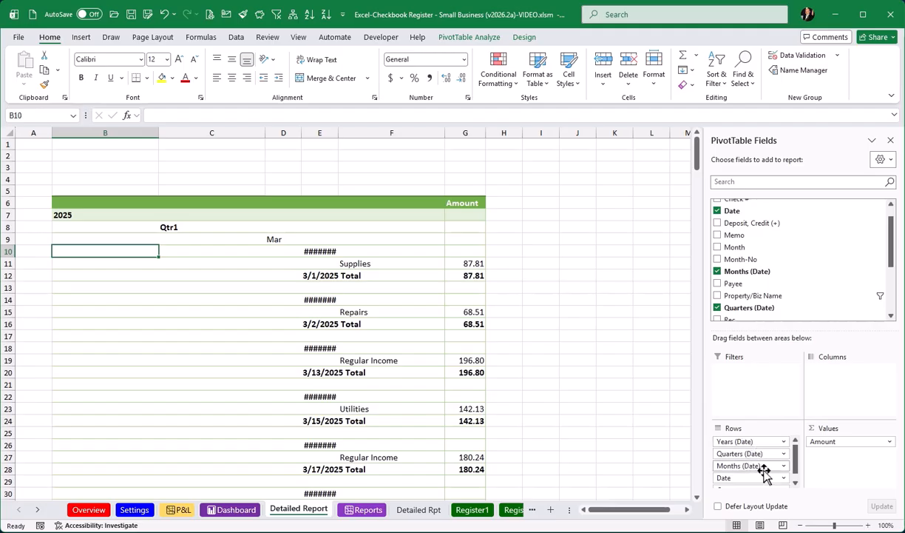
Remove the Quarters (Date) and Months (Date) fields from the PivotTable's rows and move Years (Date) to the filters
{"action": "scroll", "coordinate": [794, 465], "scroll_direction": "down", "scroll_amount": 1}
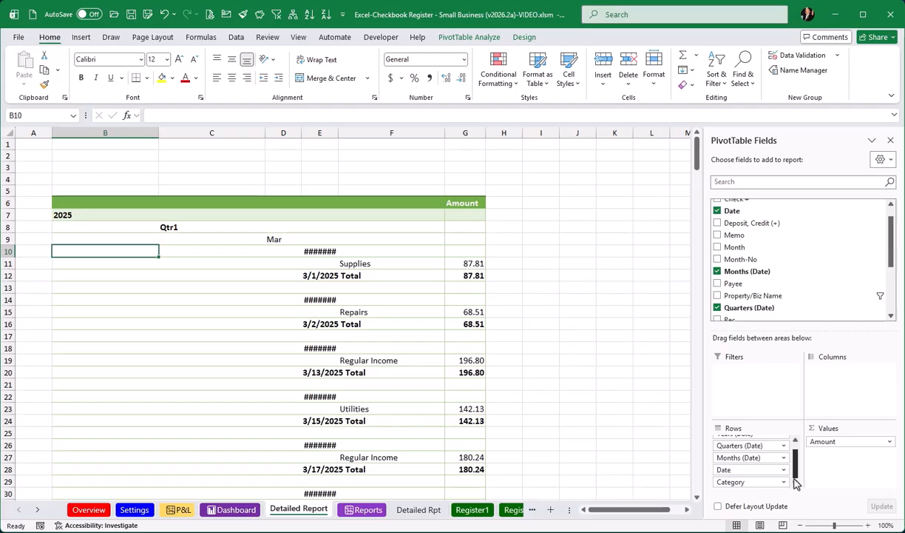
{"action": "scroll", "coordinate": [795, 469], "scroll_direction": "up", "scroll_amount": 1}
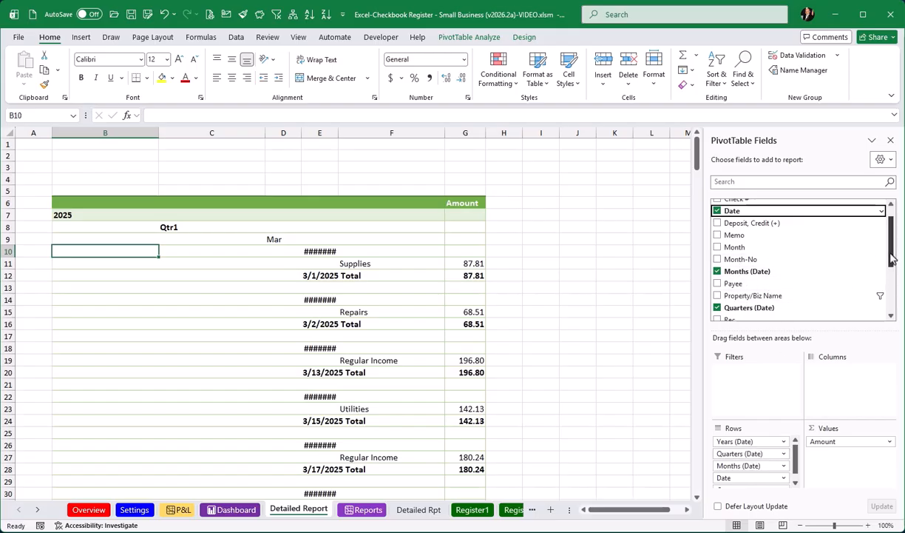
{"action": "left_click_drag", "start_coordinate": [891, 257], "coordinate": [894, 281]}
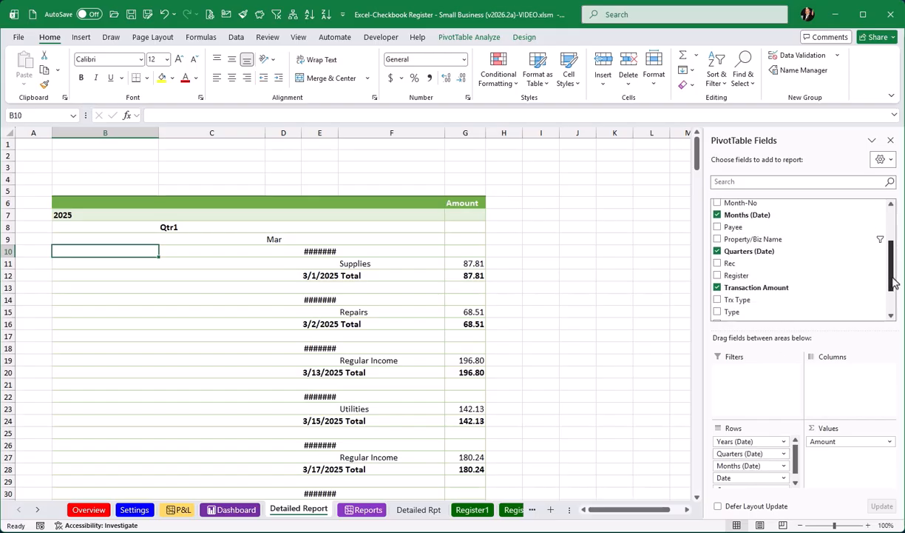
{"action": "left_click", "coordinate": [718, 251]}
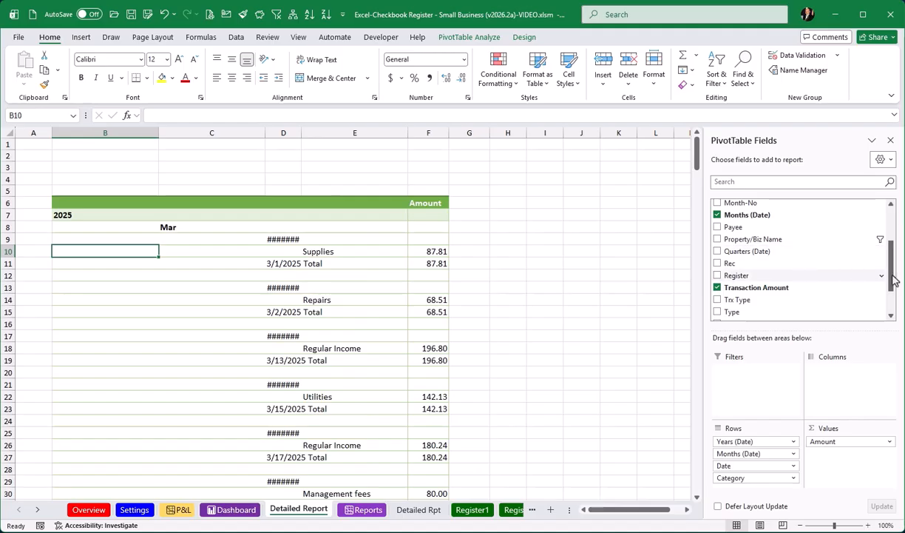
{"action": "left_click_drag", "start_coordinate": [892, 272], "coordinate": [892, 248]}
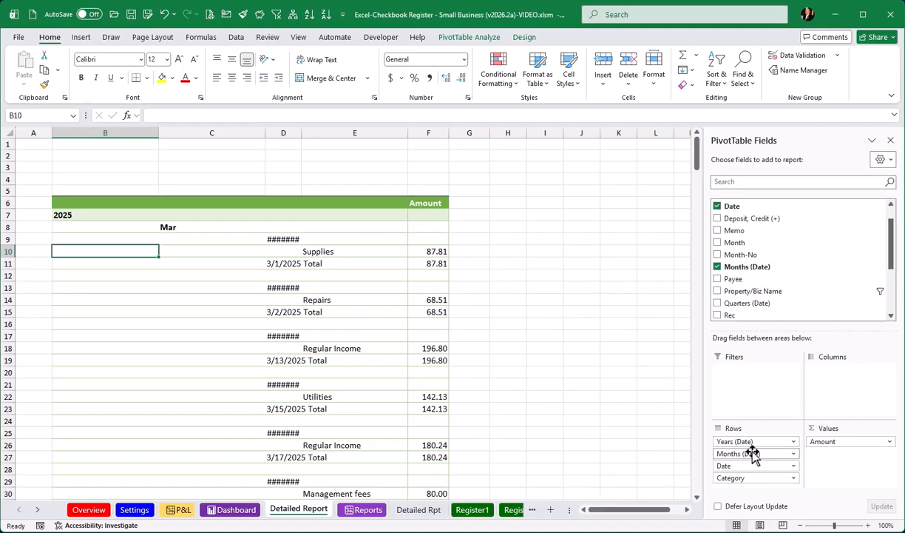
{"action": "left_click_drag", "start_coordinate": [747, 448], "coordinate": [783, 289]}
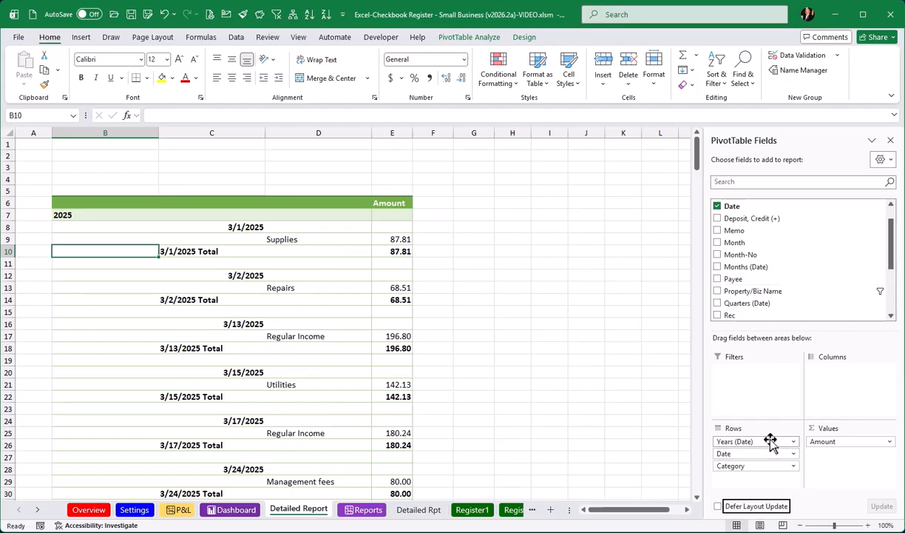
{"action": "left_click_drag", "start_coordinate": [770, 441], "coordinate": [747, 392]}
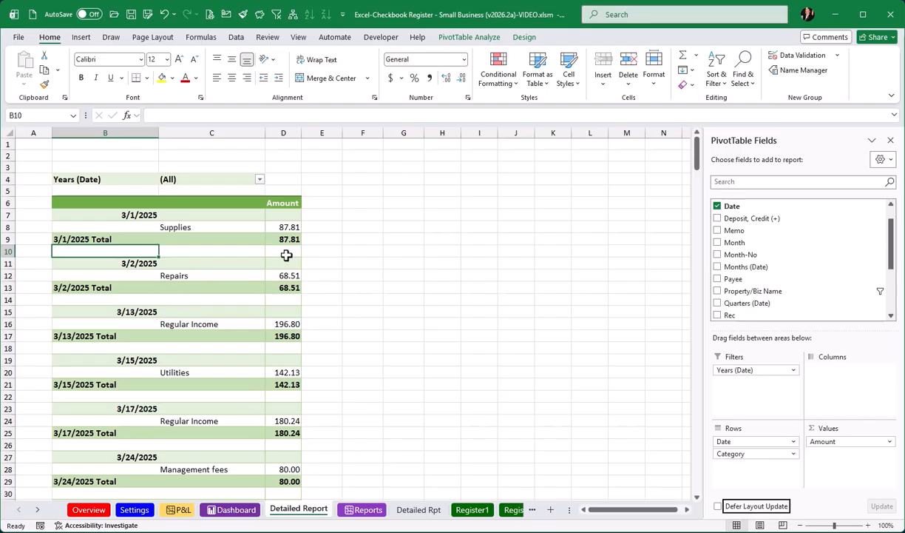
Turn off all subtotals in the PivotTable and switch grand totals off for rows and columns
{"action": "left_click", "coordinate": [525, 38]}
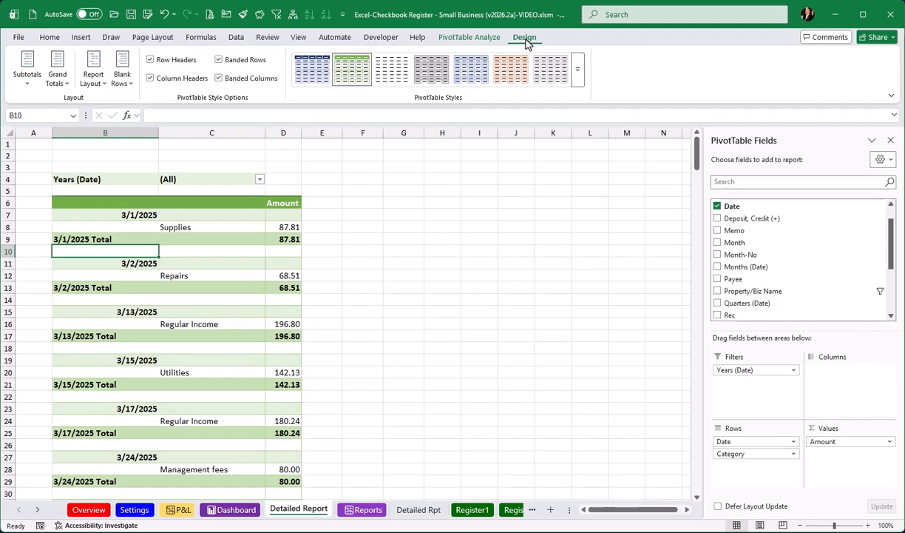
{"action": "left_click", "coordinate": [29, 80]}
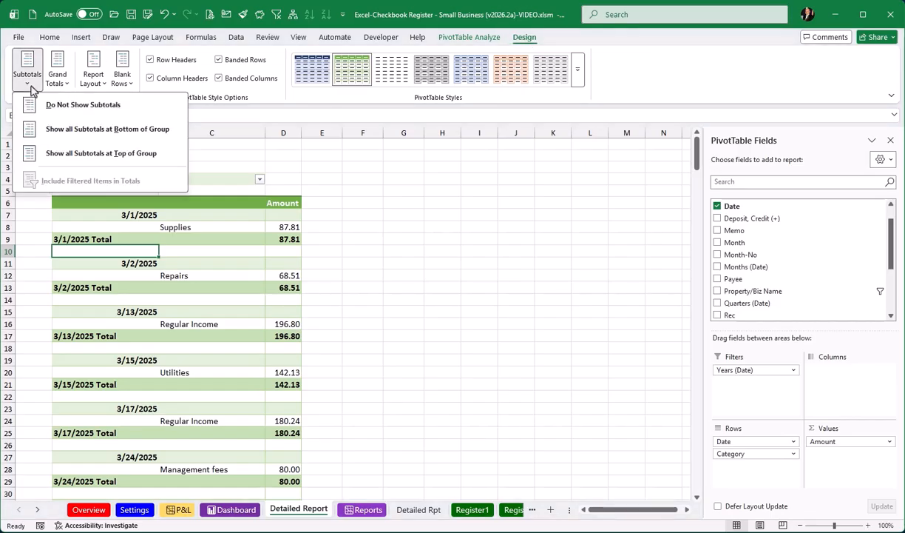
{"action": "left_click", "coordinate": [86, 105]}
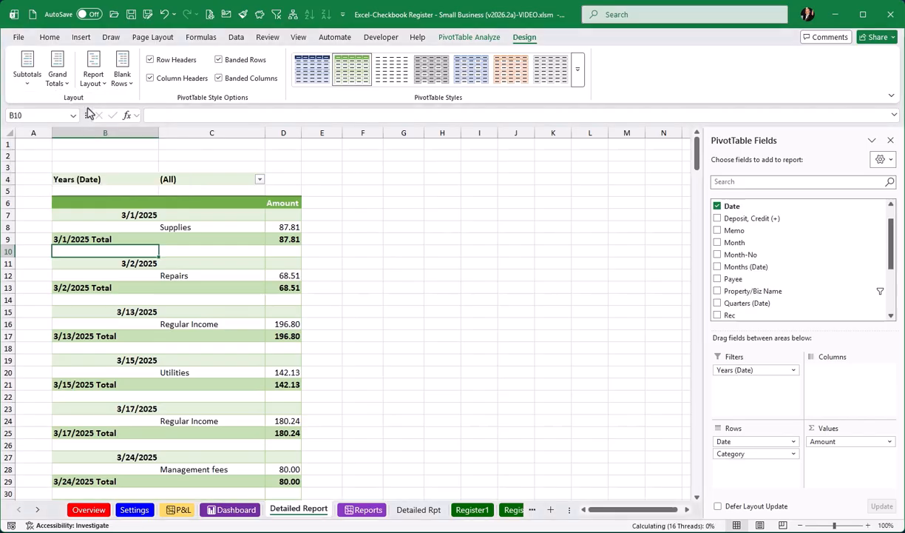
{"action": "left_click", "coordinate": [59, 81]}
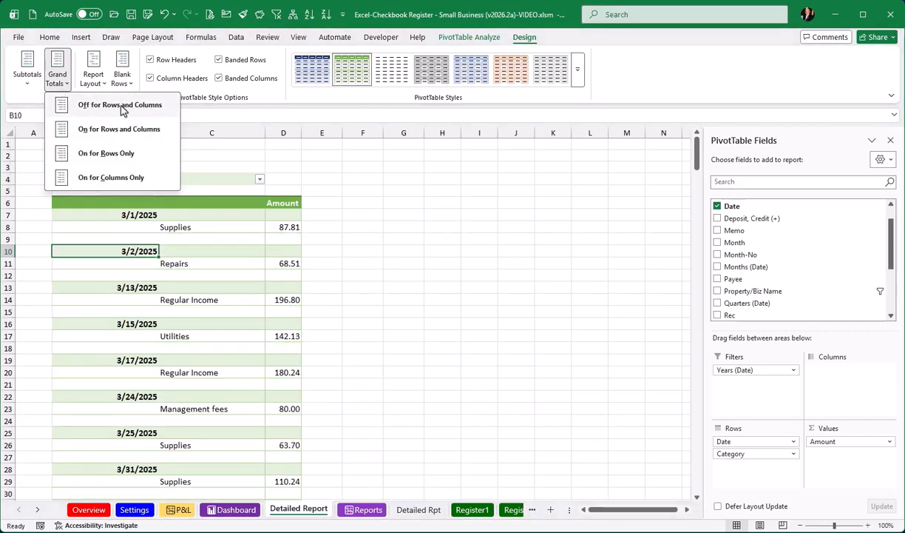
{"action": "left_click", "coordinate": [122, 106]}
Show the PivotTable in tabular form and remove the blank line after each item
{"action": "left_click", "coordinate": [95, 81]}
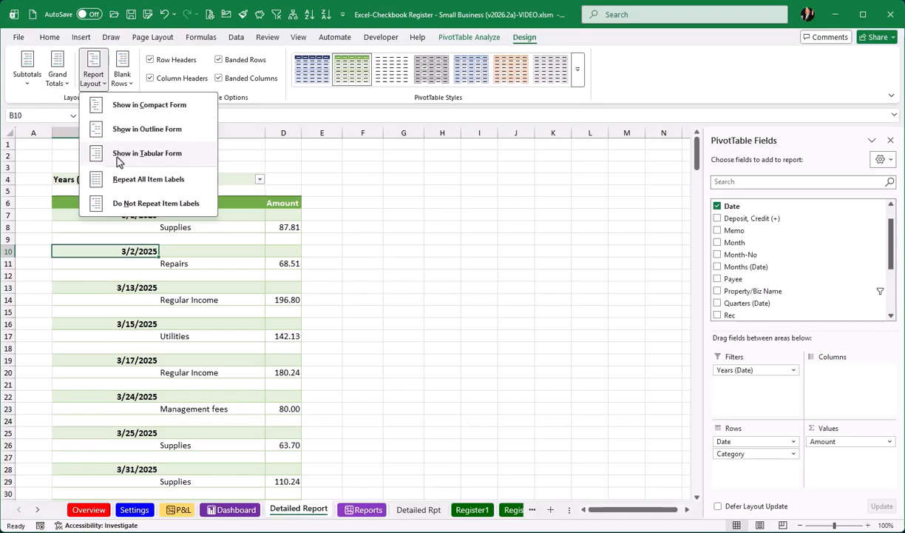
{"action": "left_click", "coordinate": [157, 162]}
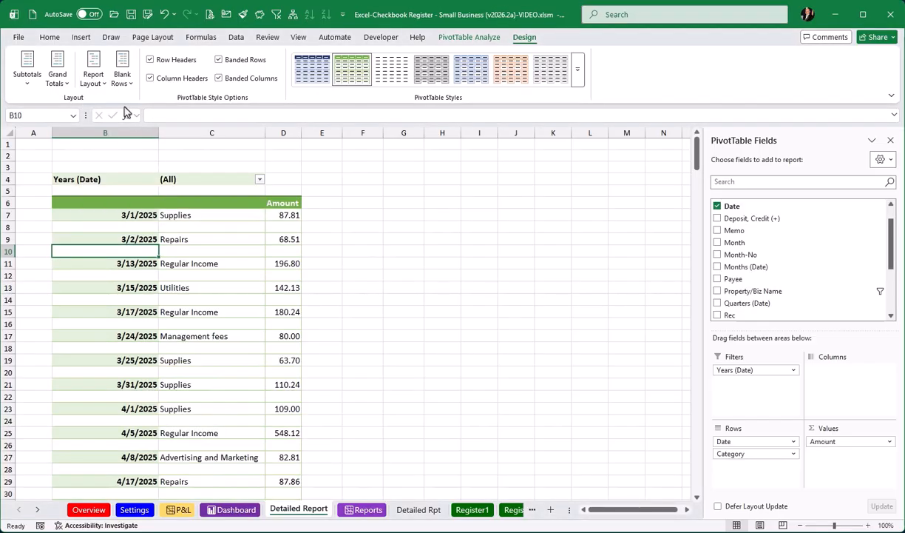
{"action": "left_click", "coordinate": [122, 83]}
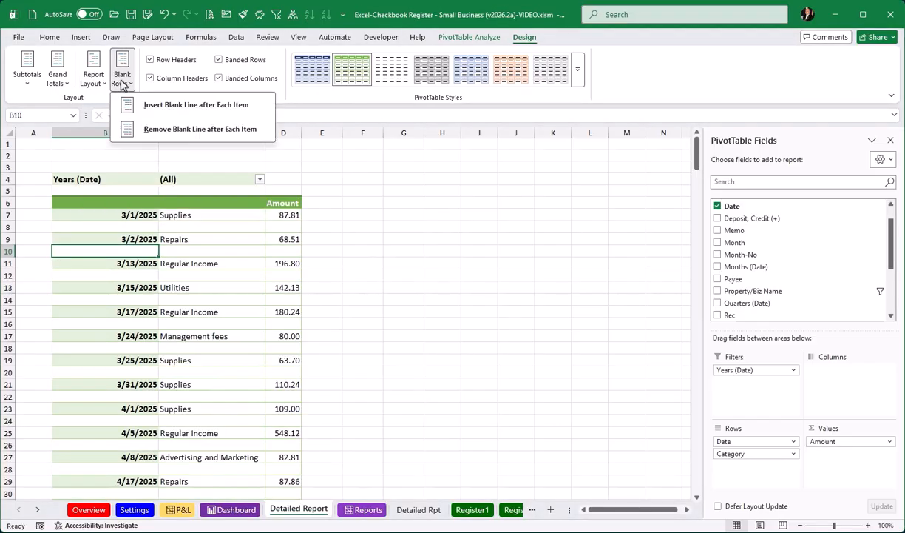
{"action": "left_click", "coordinate": [177, 130]}
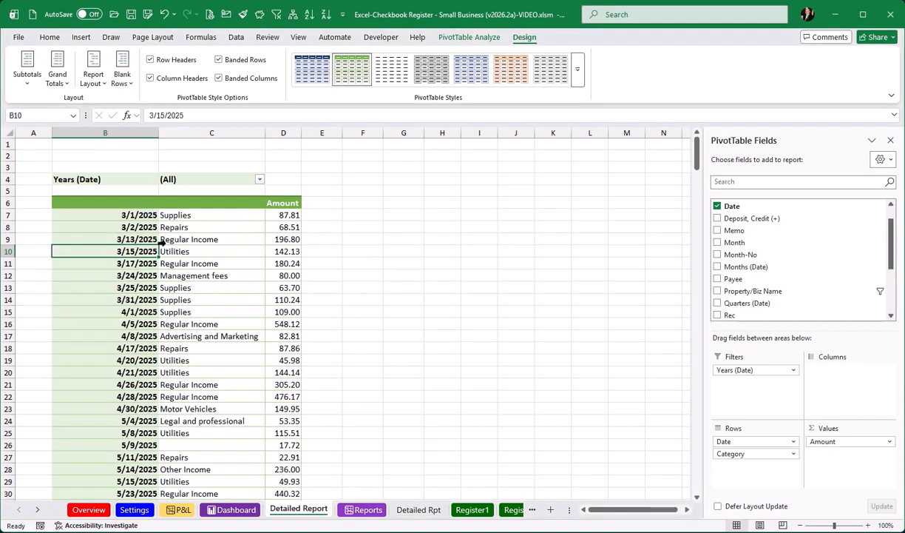
Turn off the PivotTable's row header formatting, and preview it without column header formatting before restoring that option
{"action": "left_click", "coordinate": [176, 61]}
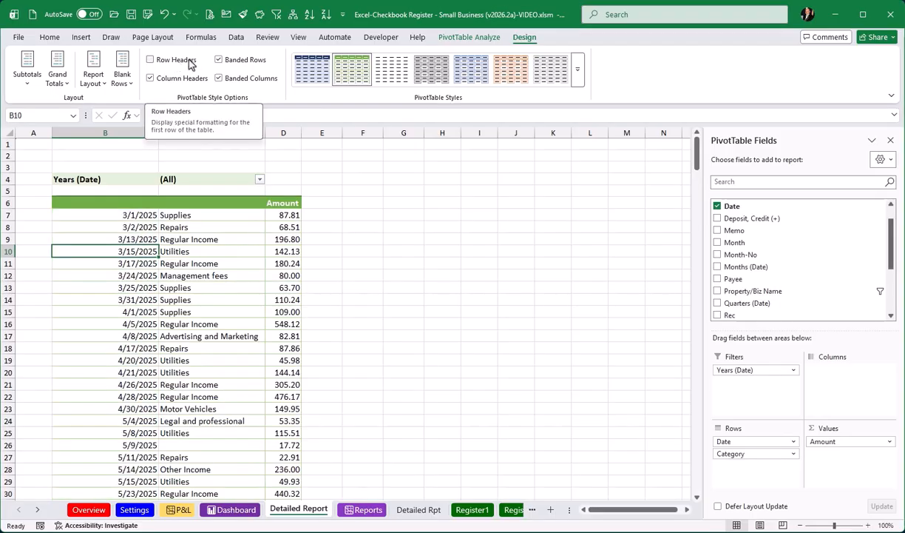
{"action": "left_click", "coordinate": [174, 79]}
{"action": "left_click", "coordinate": [174, 79]}
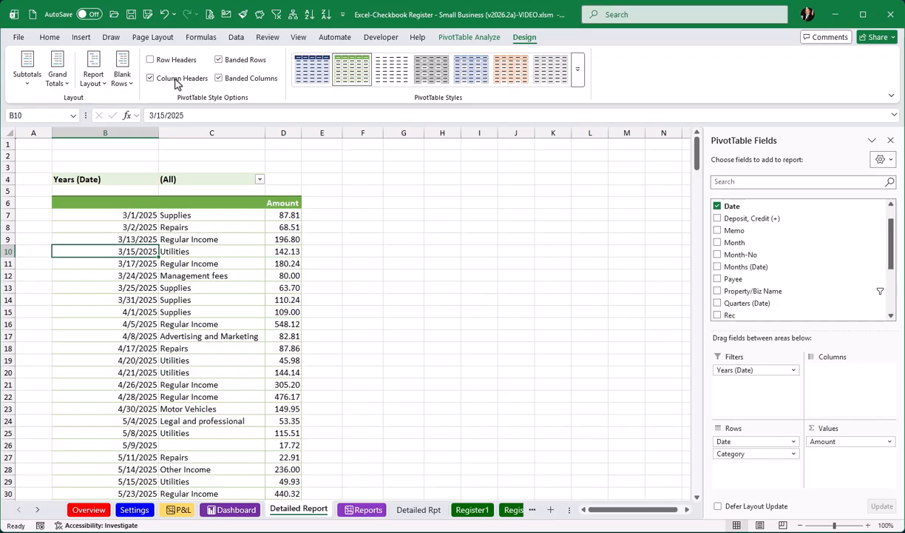
{"action": "left_click", "coordinate": [175, 78]}
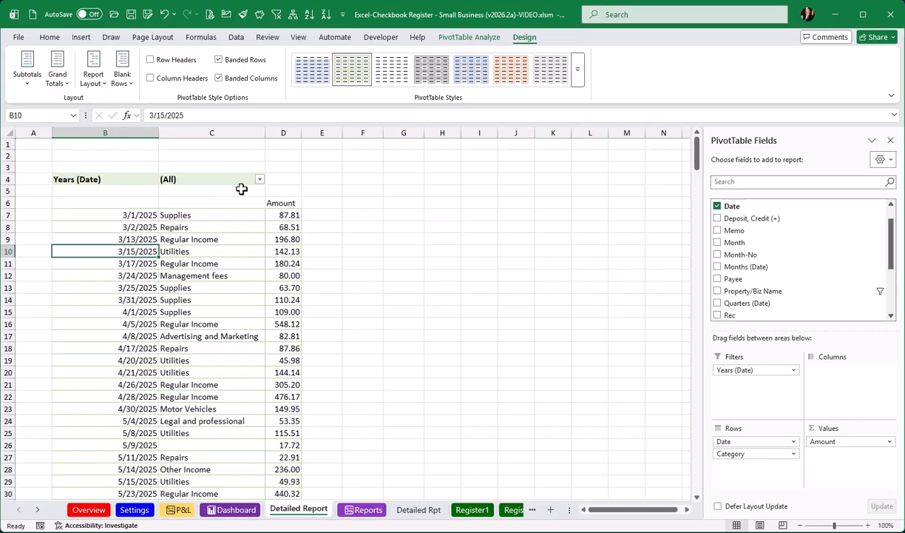
{"action": "left_click", "coordinate": [174, 79]}
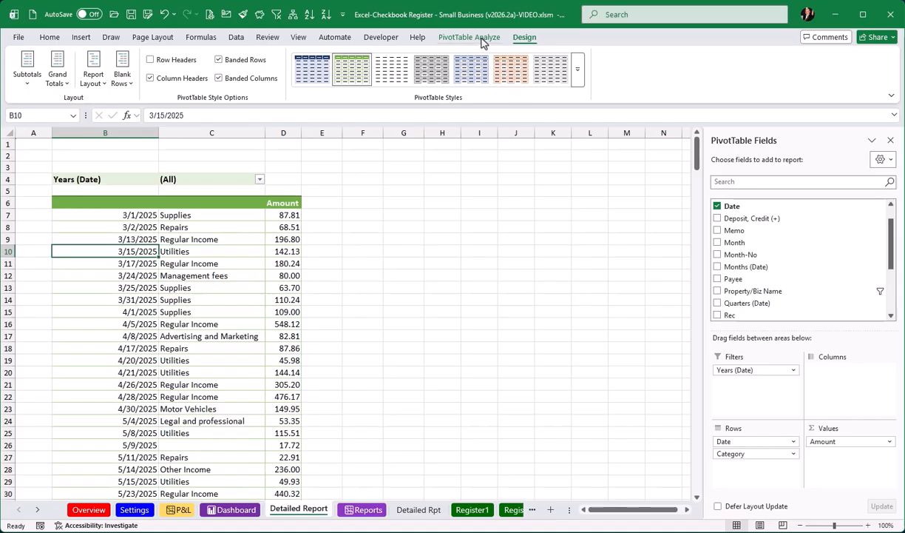
Display the PivotTable's field headers and narrow column B to fit the dates
{"action": "left_click", "coordinate": [467, 38]}
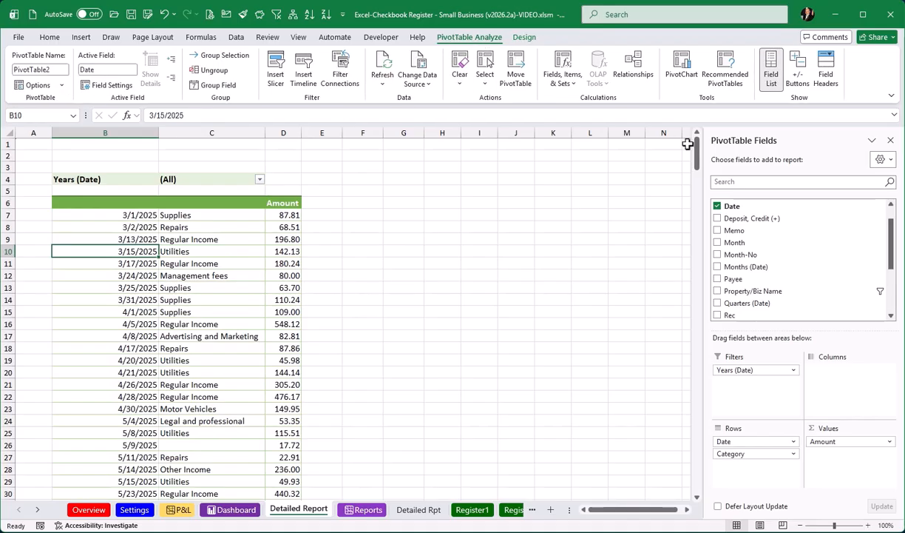
{"action": "left_click", "coordinate": [827, 74]}
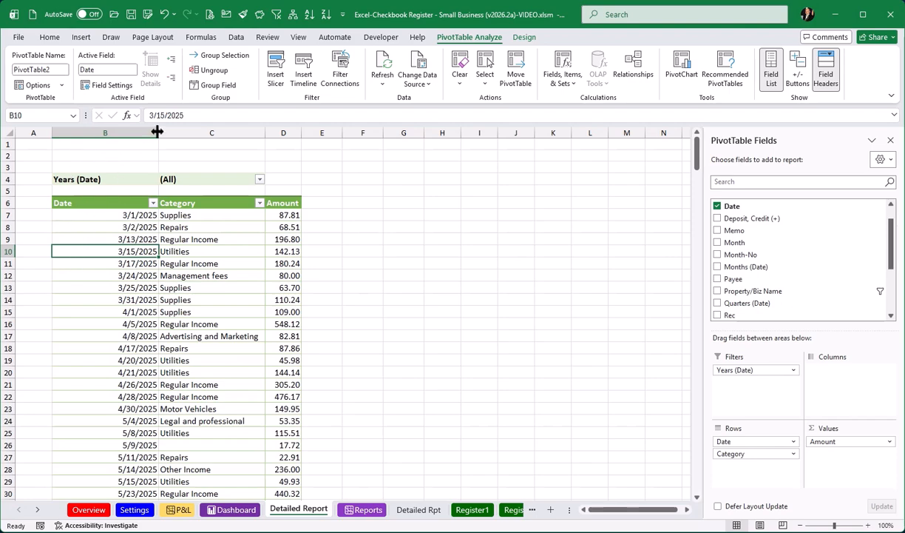
{"action": "left_click_drag", "start_coordinate": [158, 132], "coordinate": [105, 148]}
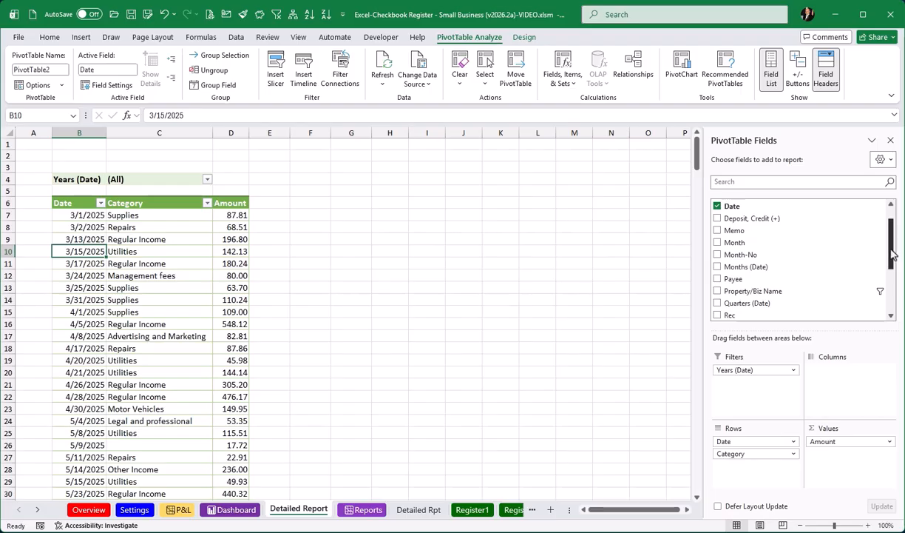
Add the Register field between Date and Category in the PivotTable's rows and narrow column C to fit it
{"action": "left_click_drag", "start_coordinate": [893, 253], "coordinate": [891, 283]}
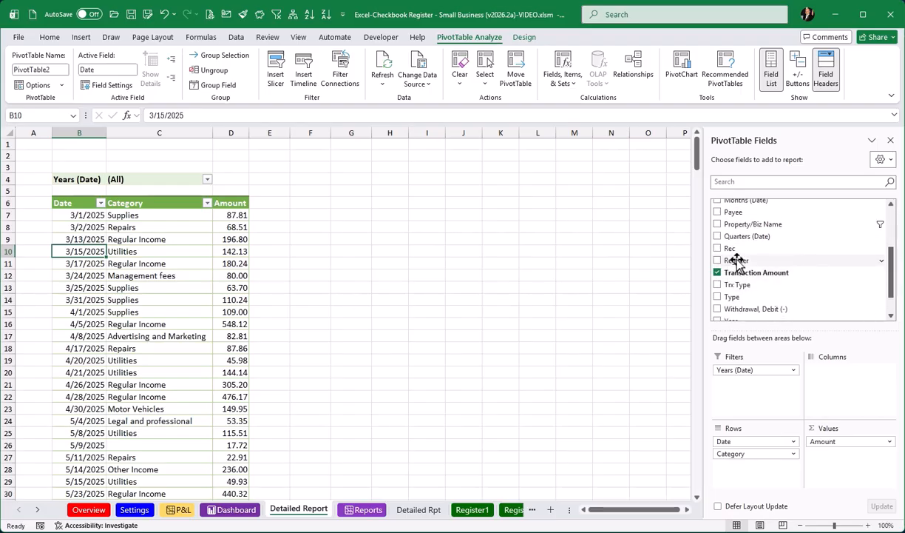
{"action": "left_click_drag", "start_coordinate": [736, 260], "coordinate": [742, 452]}
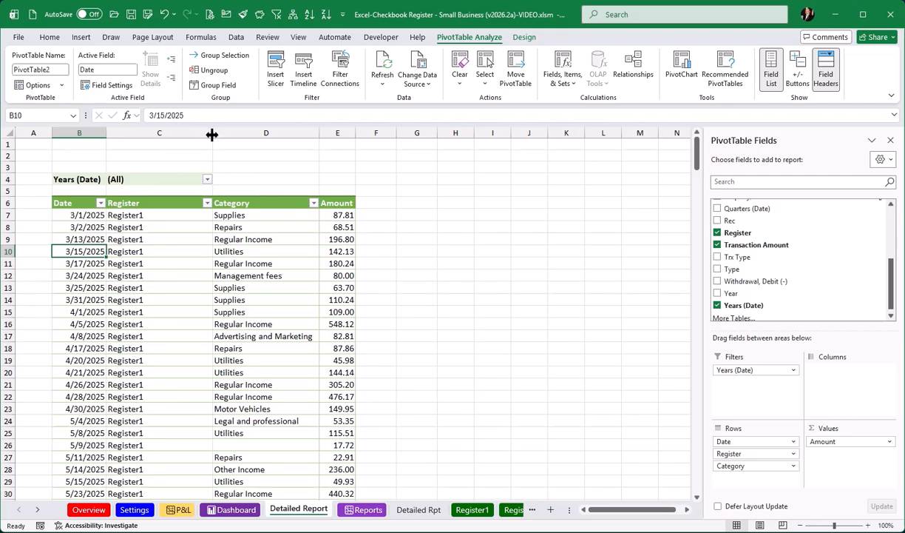
{"action": "left_click_drag", "start_coordinate": [212, 134], "coordinate": [166, 161]}
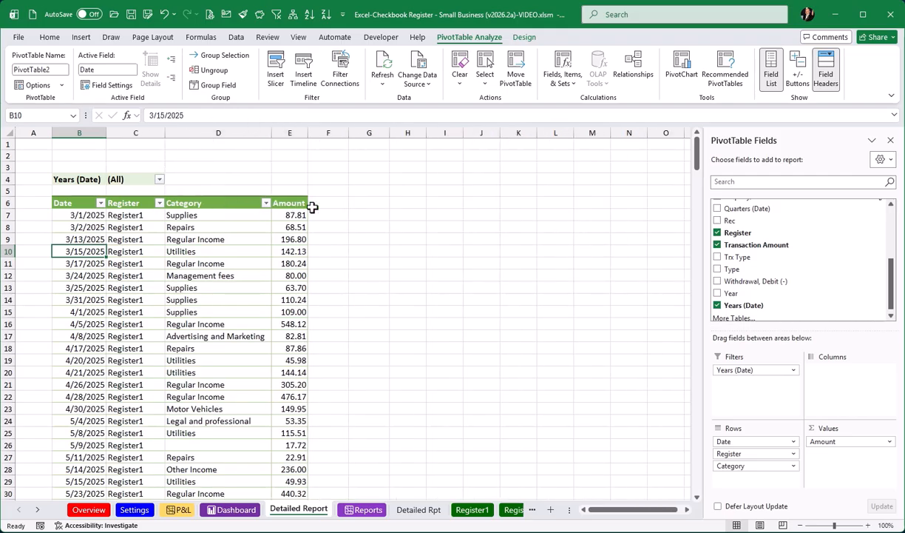
Add the Payee and Memo fields to the PivotTable's rows, in that order, between Register and Category
{"action": "scroll", "coordinate": [892, 290], "scroll_direction": "up", "scroll_amount": 3}
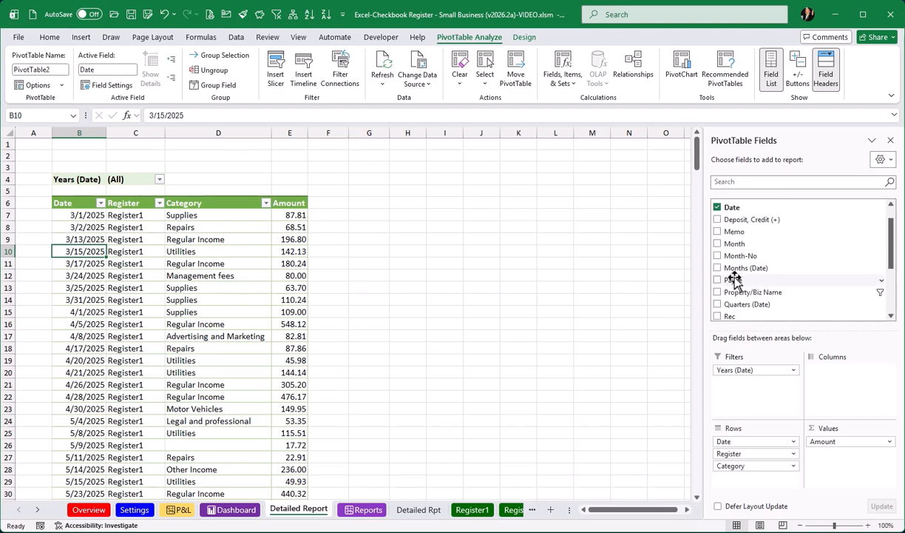
{"action": "left_click_drag", "start_coordinate": [733, 280], "coordinate": [747, 463]}
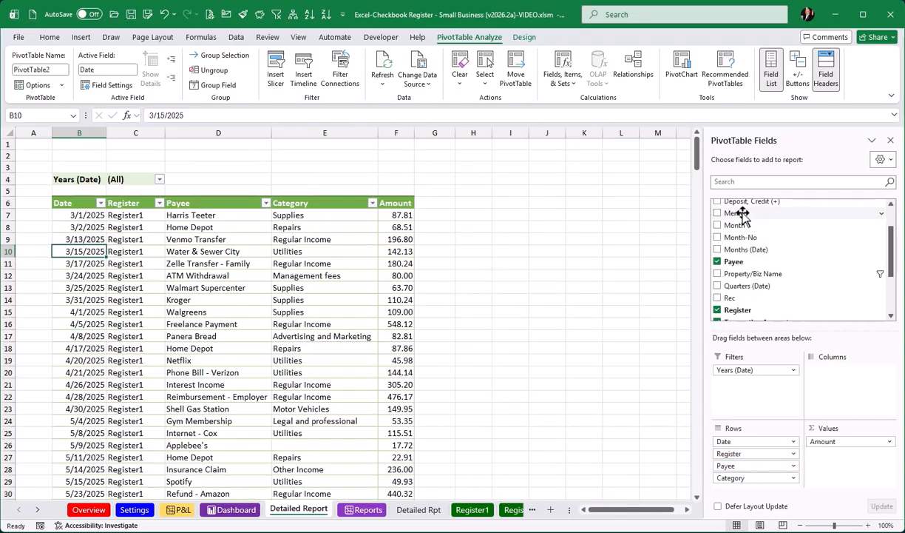
{"action": "left_click_drag", "start_coordinate": [714, 213], "coordinate": [760, 478]}
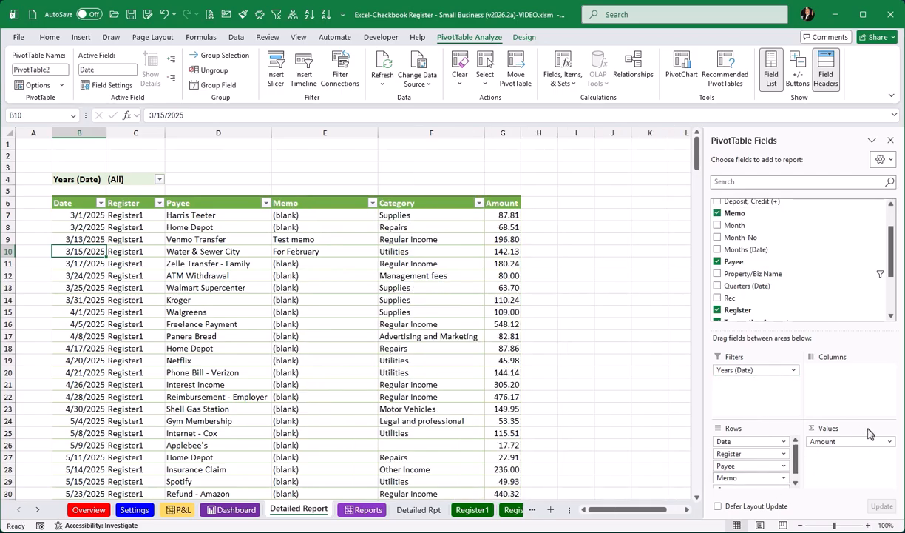
Add the Withdrawal, Debit (-) and Deposit, Credit (+) fields to the PivotTable's values, in that order, above Amount
{"action": "left_click_drag", "start_coordinate": [892, 264], "coordinate": [892, 251]}
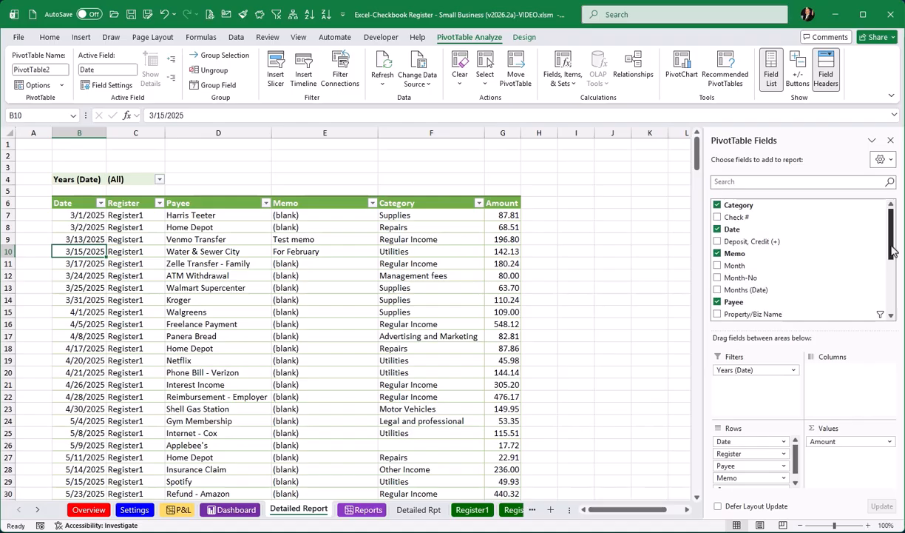
{"action": "scroll", "coordinate": [893, 255], "scroll_direction": "down", "scroll_amount": 1}
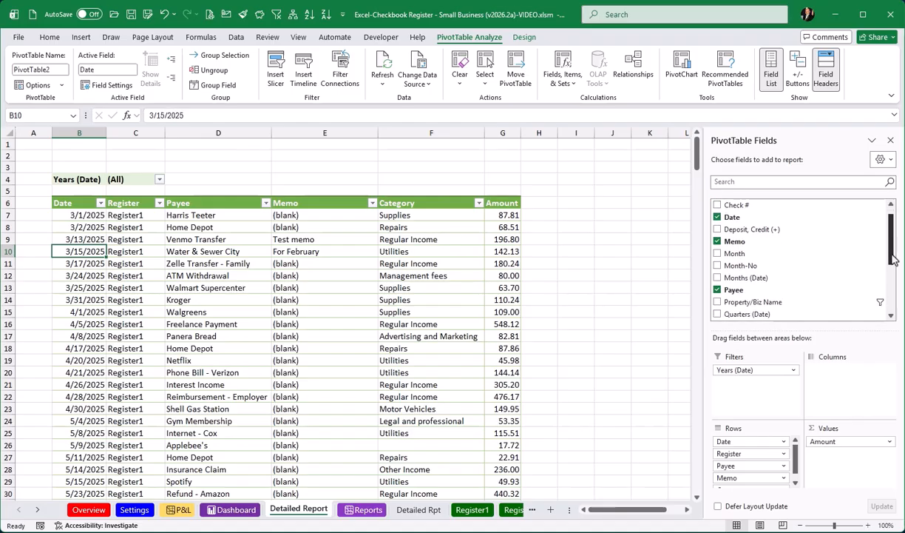
{"action": "left_click_drag", "start_coordinate": [895, 266], "coordinate": [895, 303]}
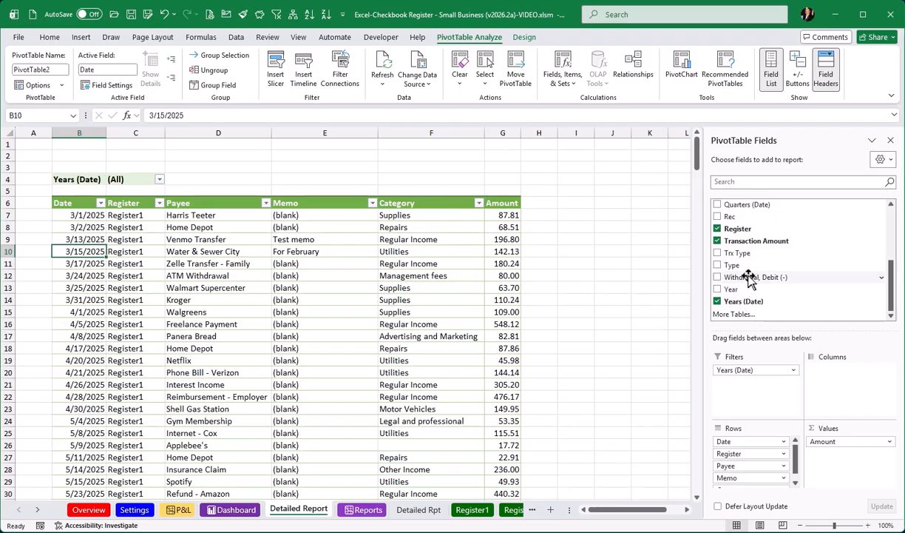
{"action": "left_click_drag", "start_coordinate": [750, 278], "coordinate": [847, 444]}
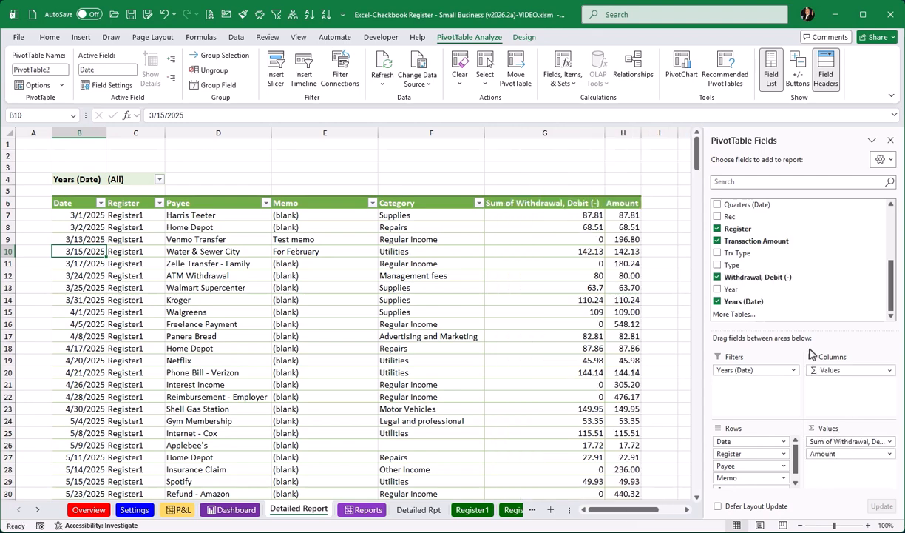
{"action": "scroll", "coordinate": [792, 281], "scroll_direction": "up", "scroll_amount": 2}
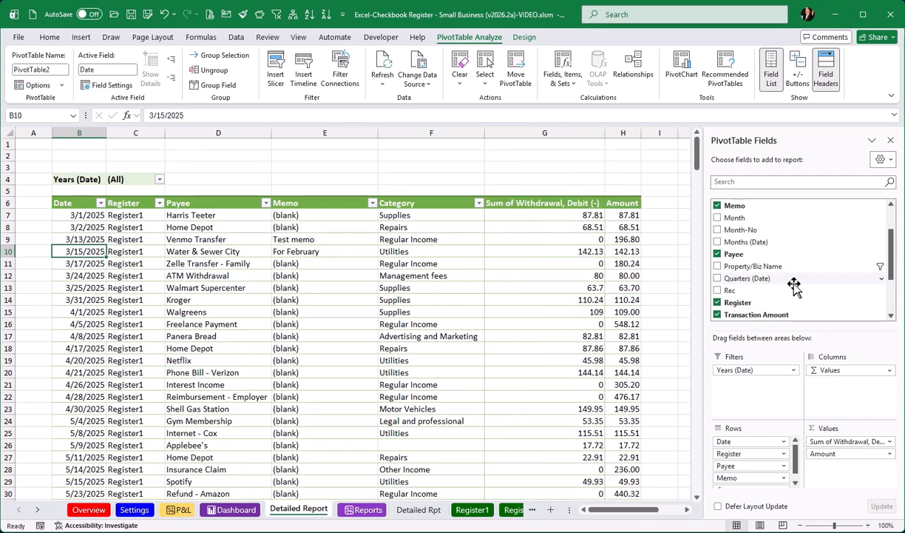
{"action": "scroll", "coordinate": [793, 287], "scroll_direction": "up", "scroll_amount": 2}
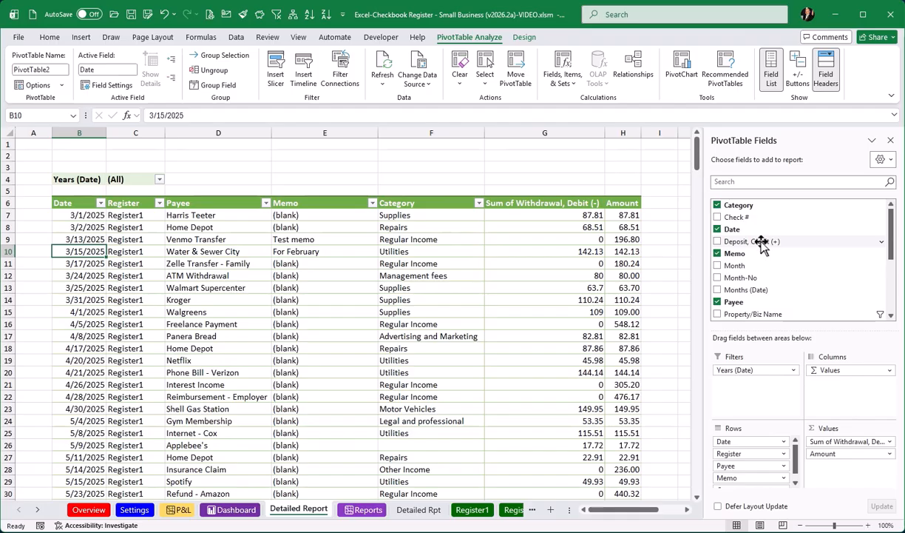
{"action": "left_click_drag", "start_coordinate": [761, 247], "coordinate": [836, 451]}
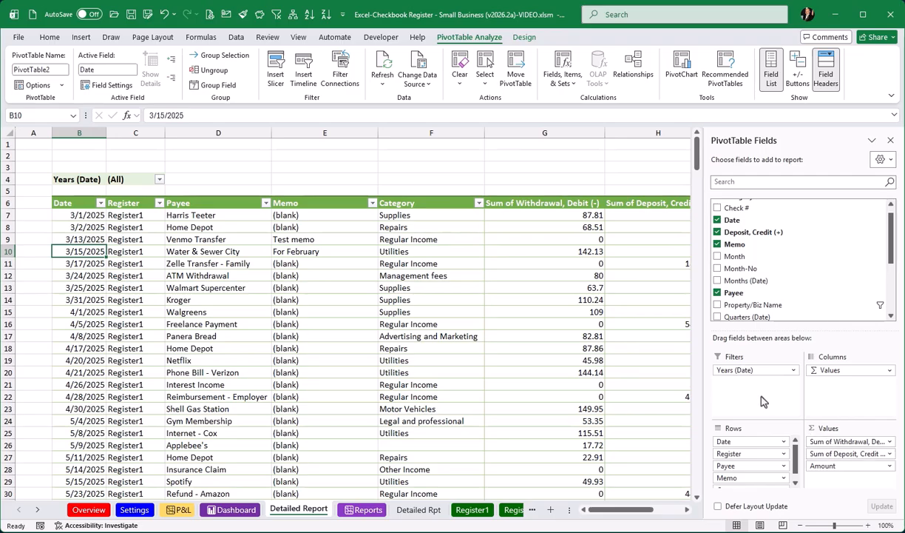
Rename the PivotTable's withdrawal value header to Debit and its deposit value header to Credit
{"action": "left_click_drag", "start_coordinate": [606, 516], "coordinate": [628, 516]}
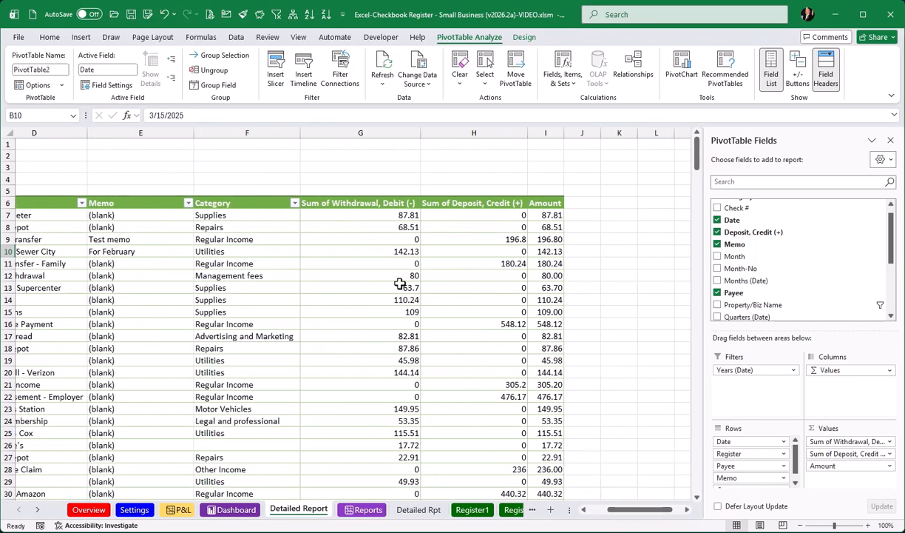
{"action": "left_click", "coordinate": [354, 203]}
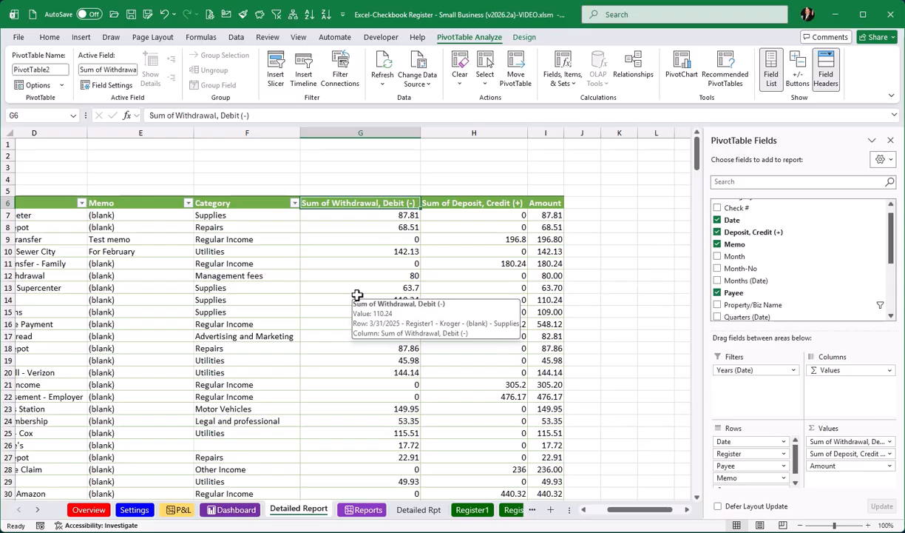
{"action": "type", "text": "Debit"}
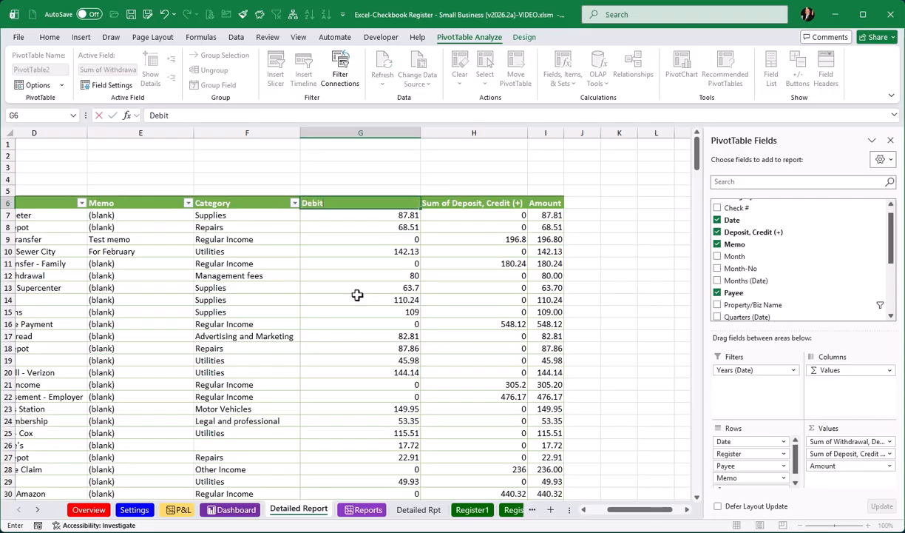
{"action": "key", "text": "Return"}
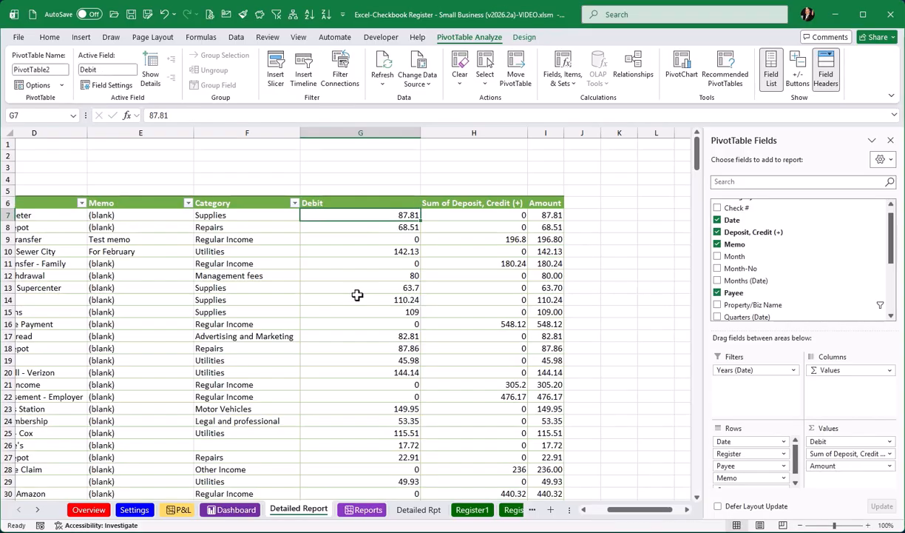
{"action": "left_click", "coordinate": [446, 207]}
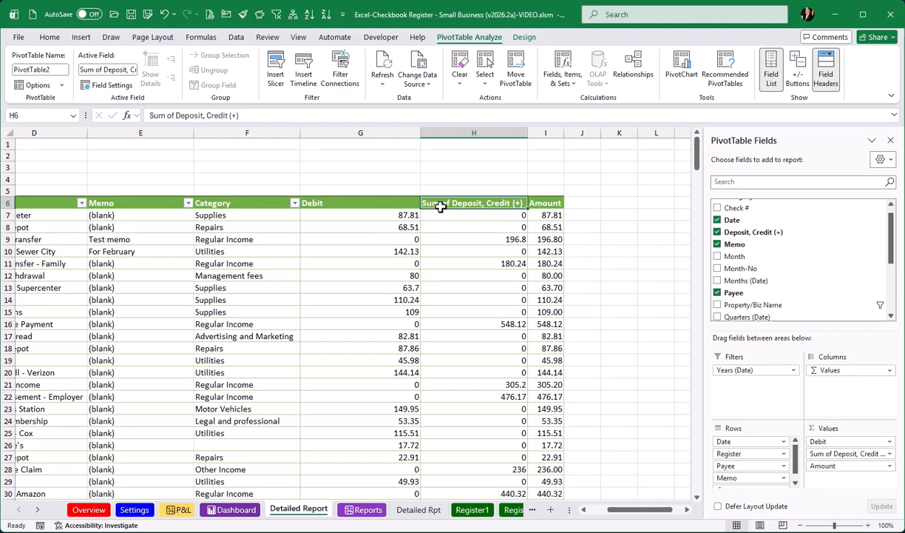
{"action": "type", "text": "Cre"}
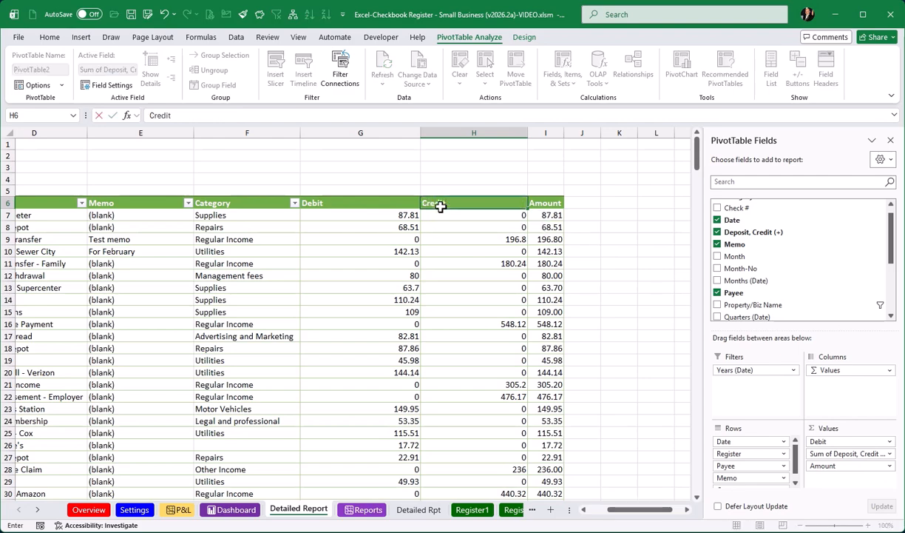
{"action": "type", "text": "dit"}
{"action": "key", "text": "Return"}
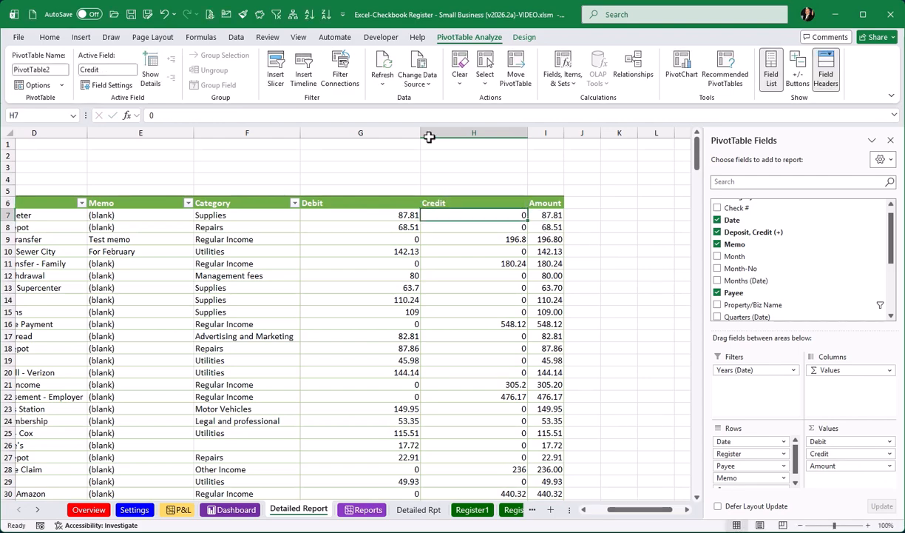
Adjust the Debit, Credit and Amount columns to similar widths and format their values as Currency
{"action": "left_click_drag", "start_coordinate": [420, 130], "coordinate": [366, 132]}
{"action": "mouse_move", "coordinate": [474, 133]}
{"action": "left_mouse_down"}
{"action": "mouse_move", "coordinate": [441, 145]}
{"action": "mouse_move", "coordinate": [438, 133]}
{"action": "mouse_move", "coordinate": [492, 133]}
{"action": "left_mouse_up"}
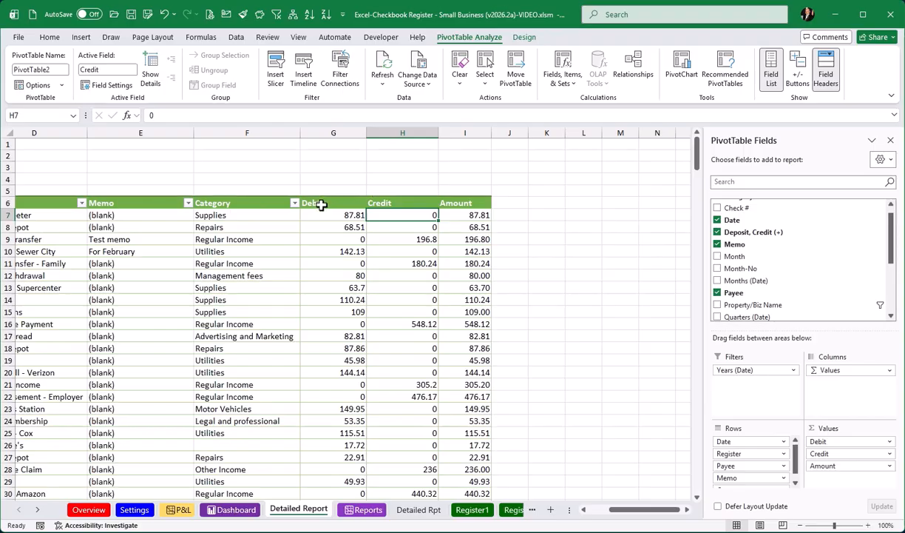
{"action": "left_click_drag", "start_coordinate": [334, 194], "coordinate": [474, 194]}
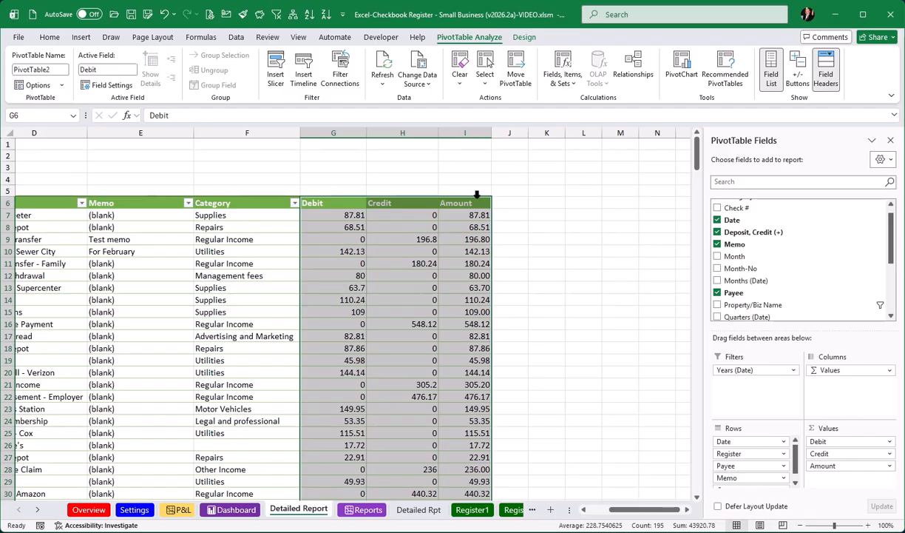
{"action": "left_click", "coordinate": [48, 38]}
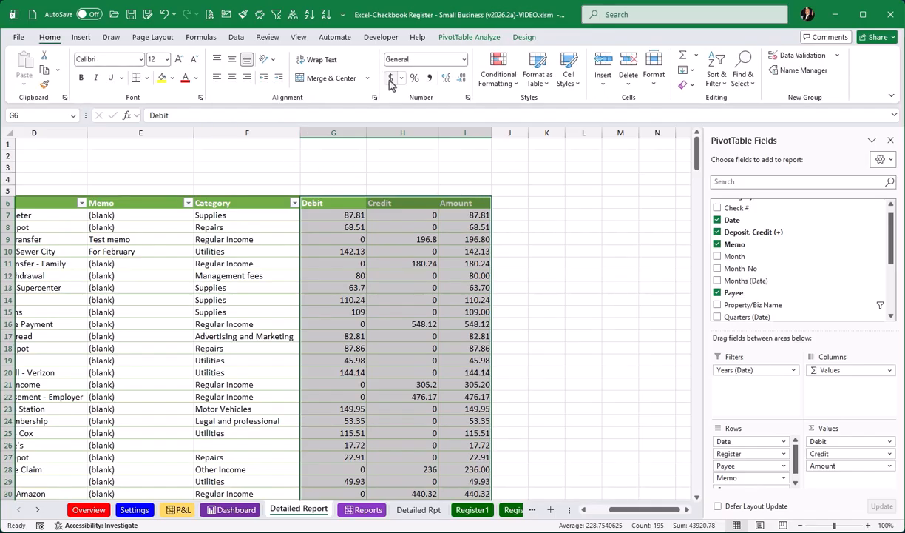
{"action": "left_click", "coordinate": [461, 60]}
{"action": "left_click", "coordinate": [444, 142]}
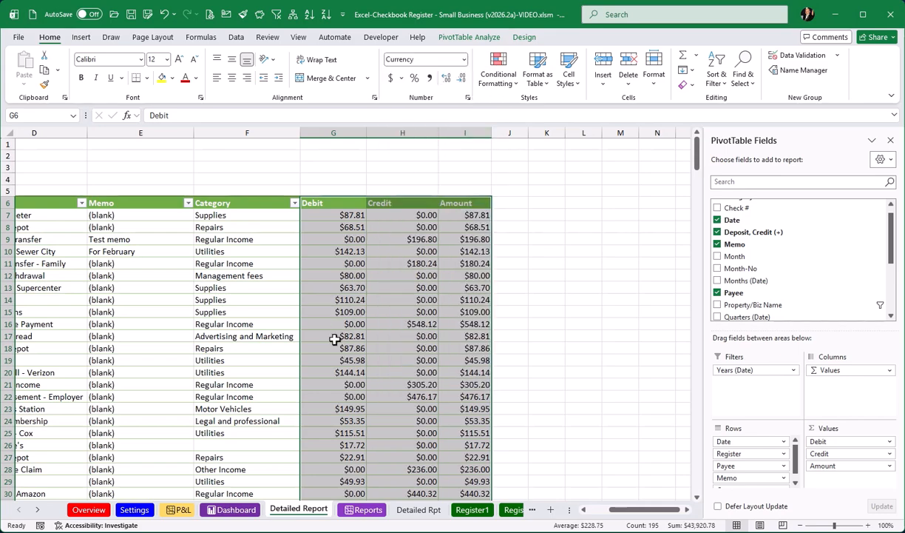
{"action": "mouse_move", "coordinate": [334, 338]}
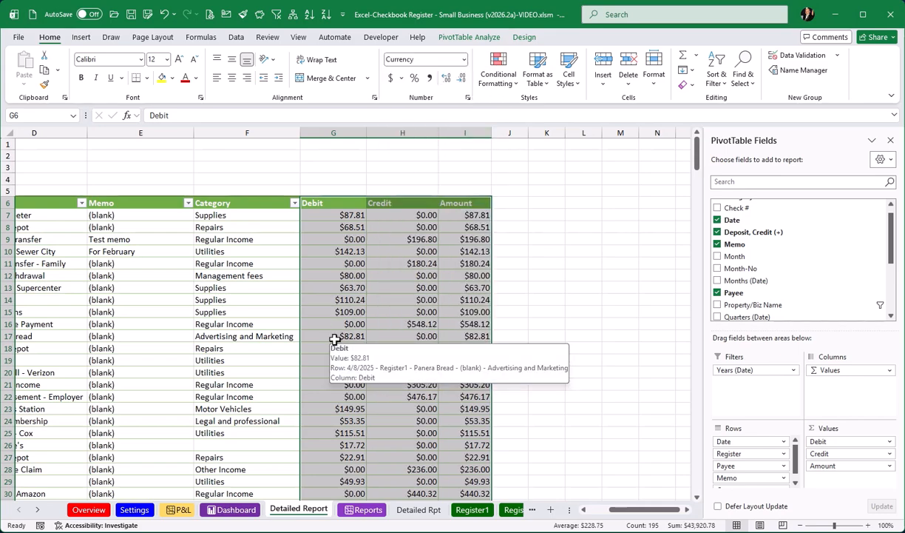
Move the Category field between Register and Payee in the PivotTable's rows
{"action": "left_click", "coordinate": [252, 385]}
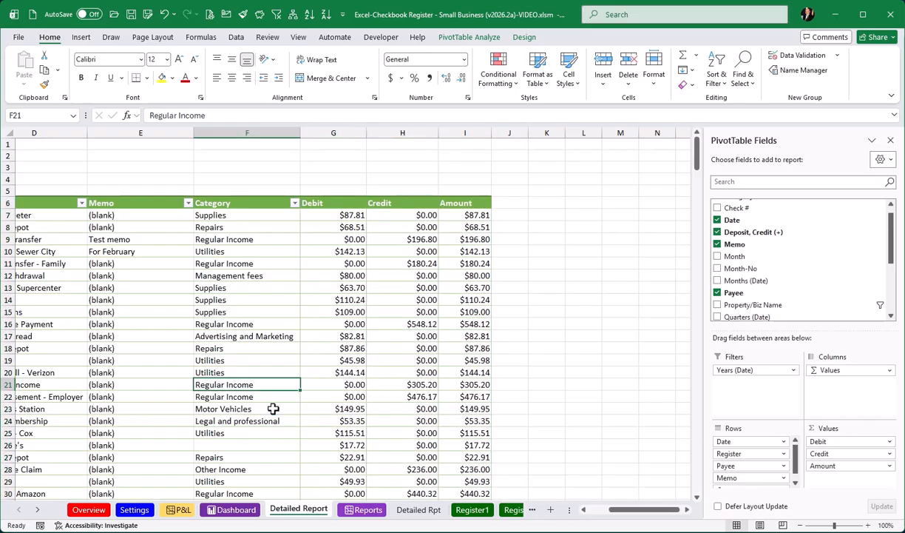
{"action": "left_click_drag", "start_coordinate": [643, 511], "coordinate": [625, 510]}
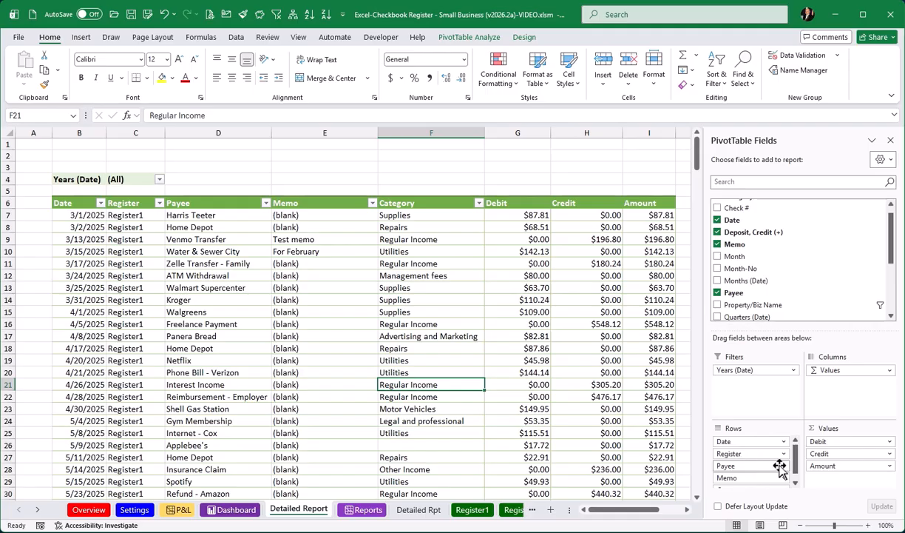
{"action": "left_click_drag", "start_coordinate": [796, 464], "coordinate": [757, 463]}
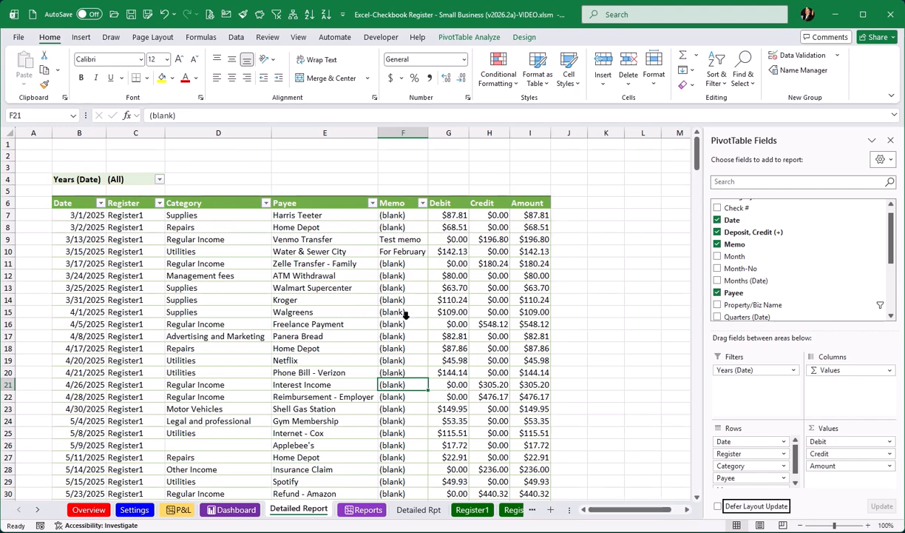
Replace the (blank) label in the PivotTable's Memo column with an empty entry
{"action": "left_click", "coordinate": [407, 215]}
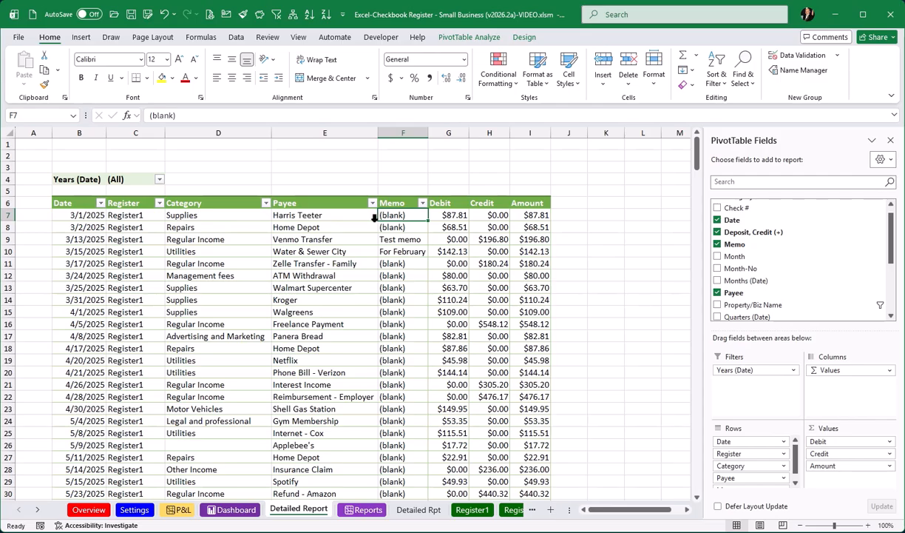
{"action": "left_click", "coordinate": [200, 115]}
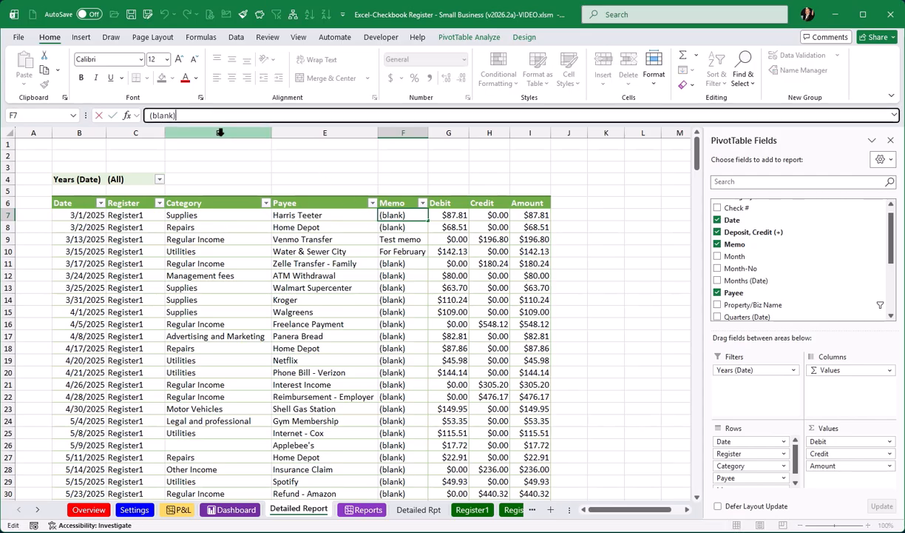
{"action": "key", "text": "BackSpace"}
{"action": "key", "text": "BackSpace"}
{"action": "key", "text": "BackSpace"}
{"action": "key", "text": "BackSpace"}
{"action": "key", "text": "BackSpace"}
{"action": "key", "text": "BackSpace"}
{"action": "key", "text": "BackSpace"}
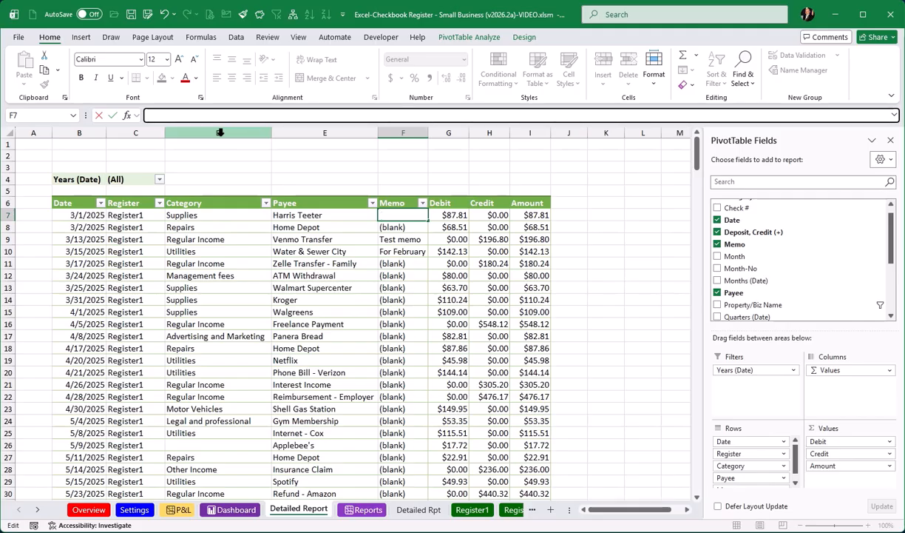
{"action": "key", "text": "Return"}
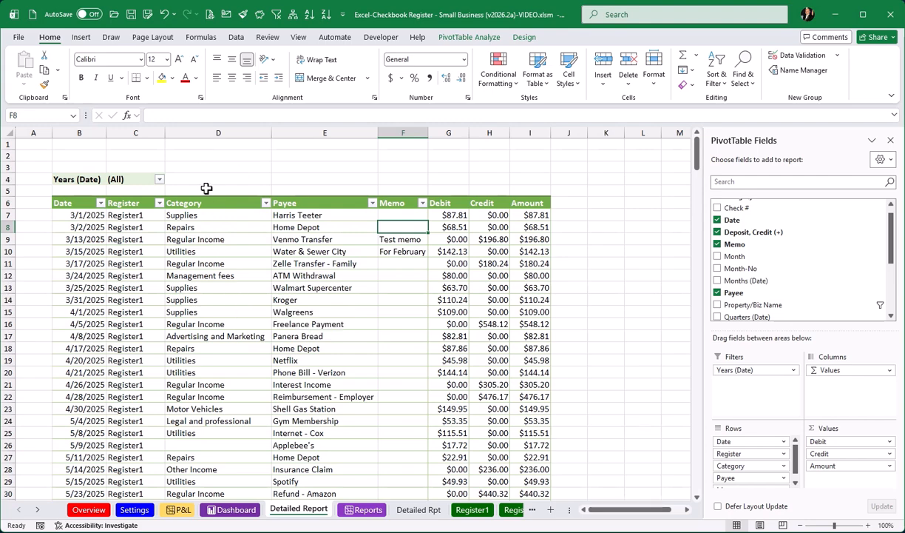
Insert a slicer for the Property/Biz Name field of the PivotTable
{"action": "left_click", "coordinate": [214, 253]}
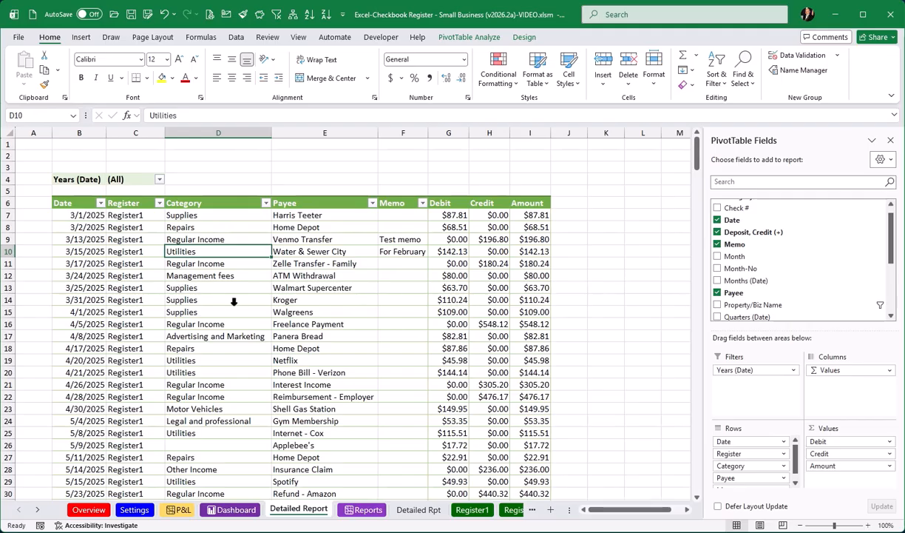
{"action": "left_click", "coordinate": [474, 37]}
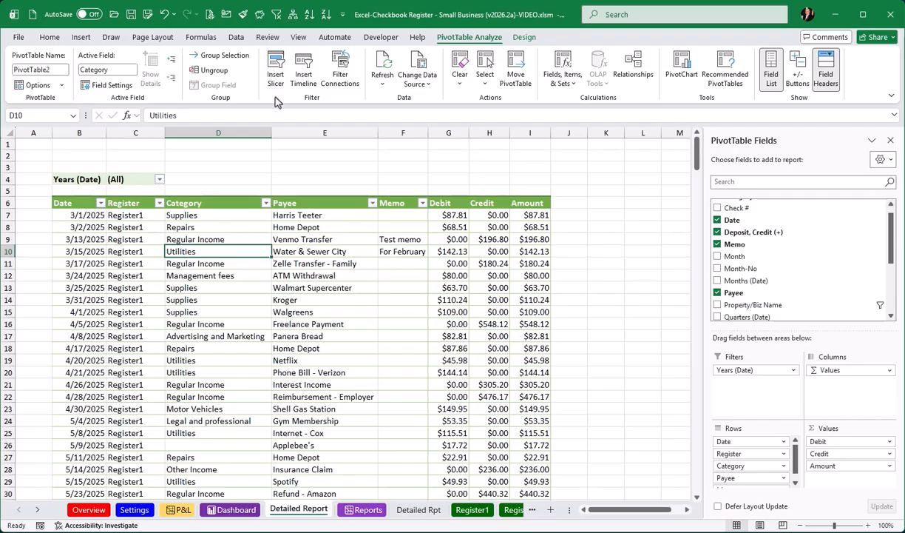
{"action": "left_click", "coordinate": [276, 74]}
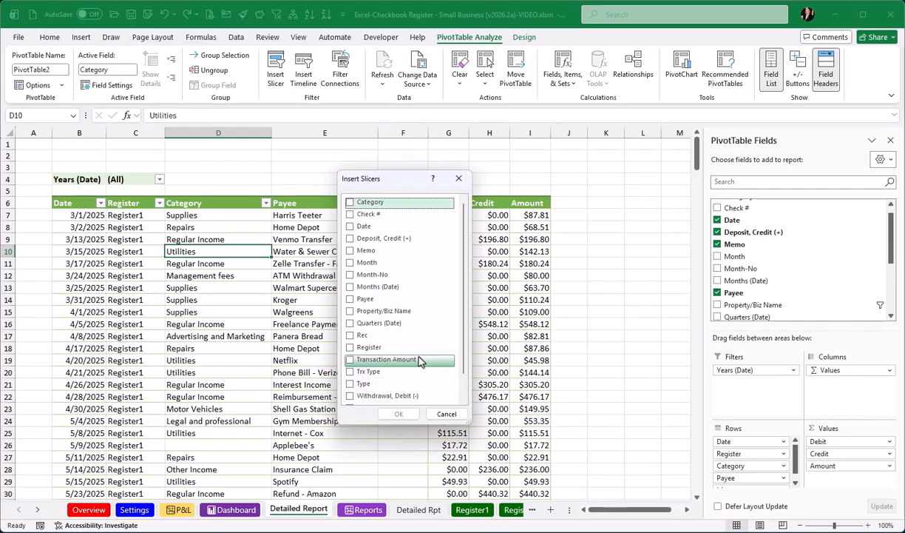
{"action": "scroll", "coordinate": [416, 383], "scroll_direction": "down", "scroll_amount": 1}
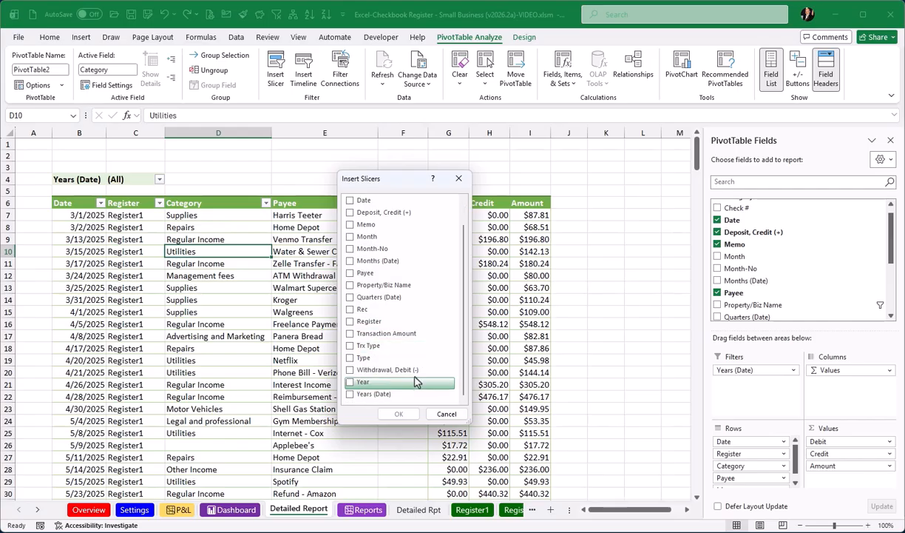
{"action": "left_click", "coordinate": [350, 286]}
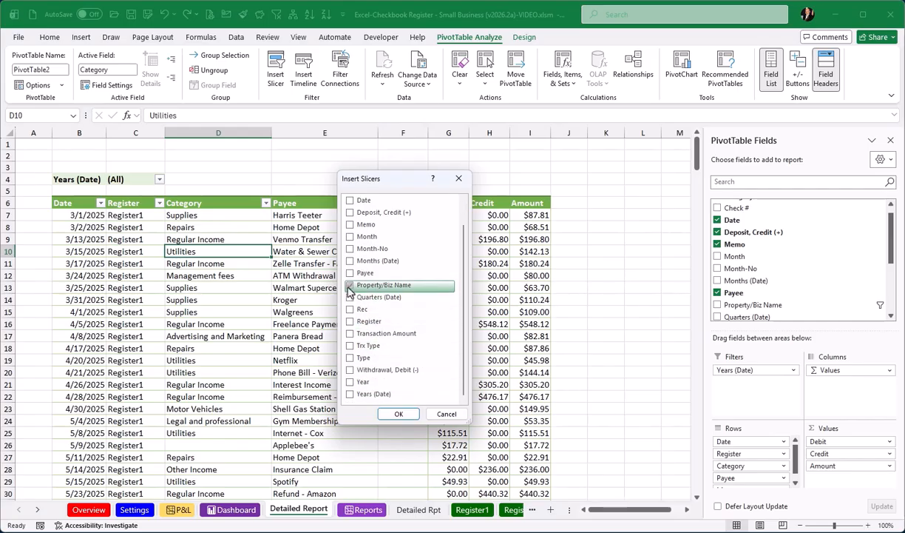
{"action": "left_click", "coordinate": [399, 413]}
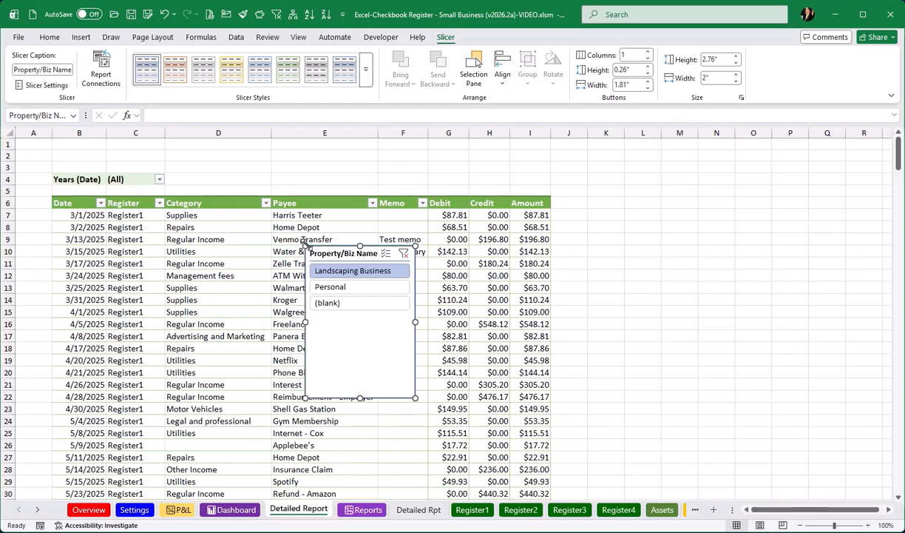
Move the Property/Biz Name slicer above the PivotTable and resize it to about 0.92" high and 5.04" wide
{"action": "left_click_drag", "start_coordinate": [344, 257], "coordinate": [213, 151]}
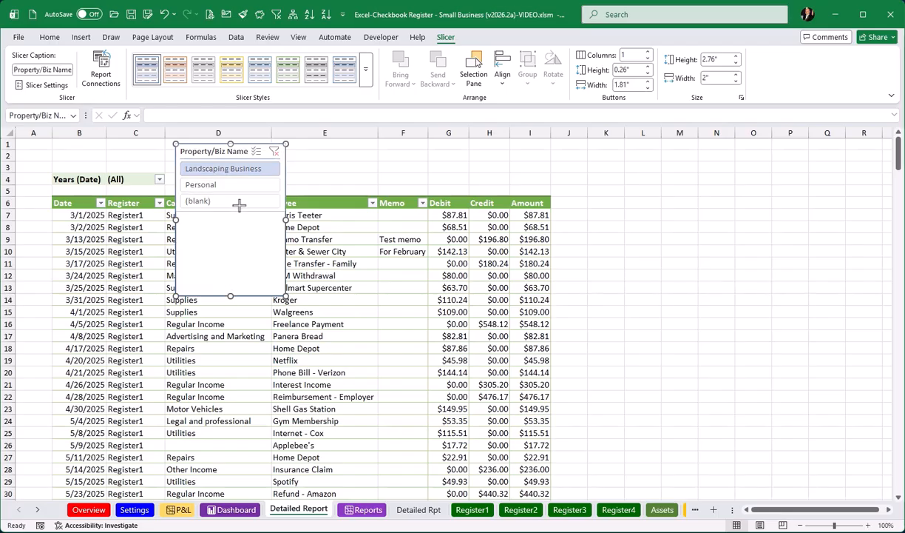
{"action": "left_click_drag", "start_coordinate": [242, 193], "coordinate": [242, 194]}
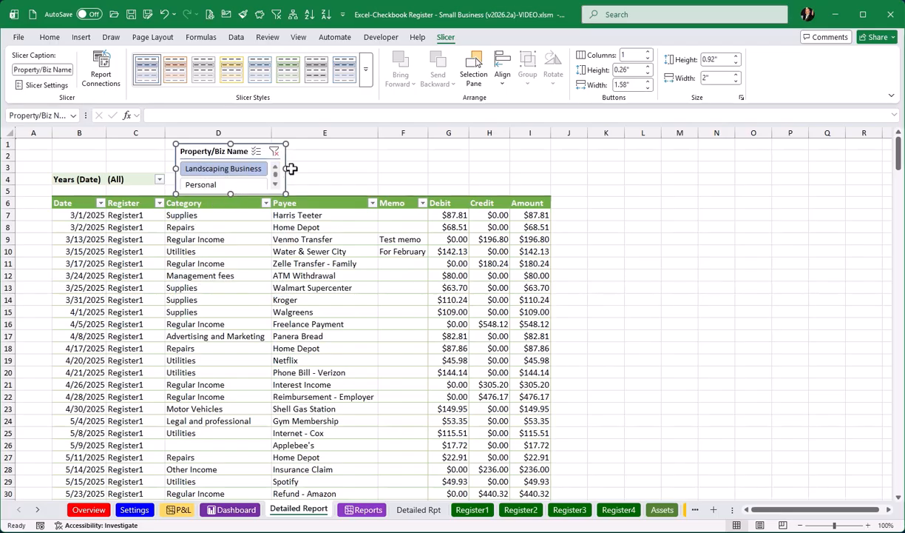
{"action": "left_click_drag", "start_coordinate": [286, 168], "coordinate": [454, 167]}
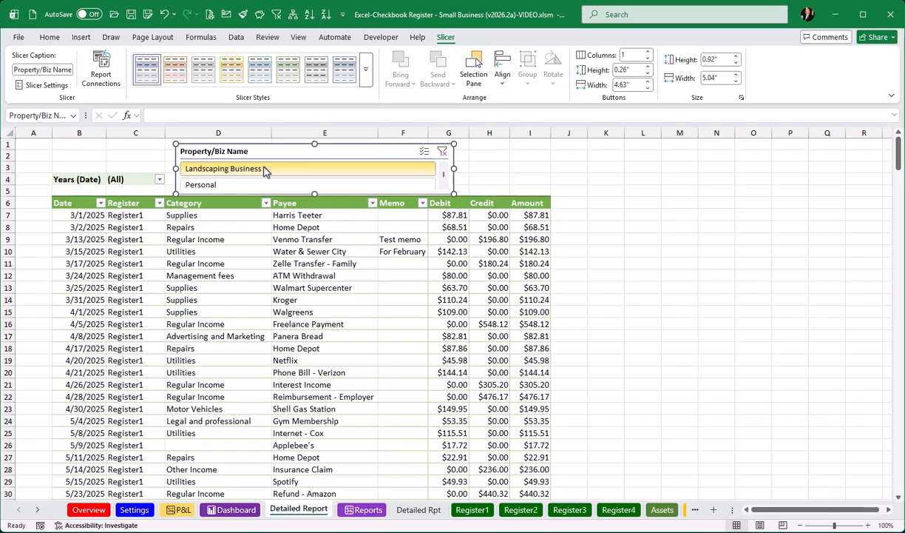
Lay out the Property/Biz Name slicer's buttons in 3 columns and shorten the slicer to fit one row of buttons
{"action": "right_click", "coordinate": [341, 152]}
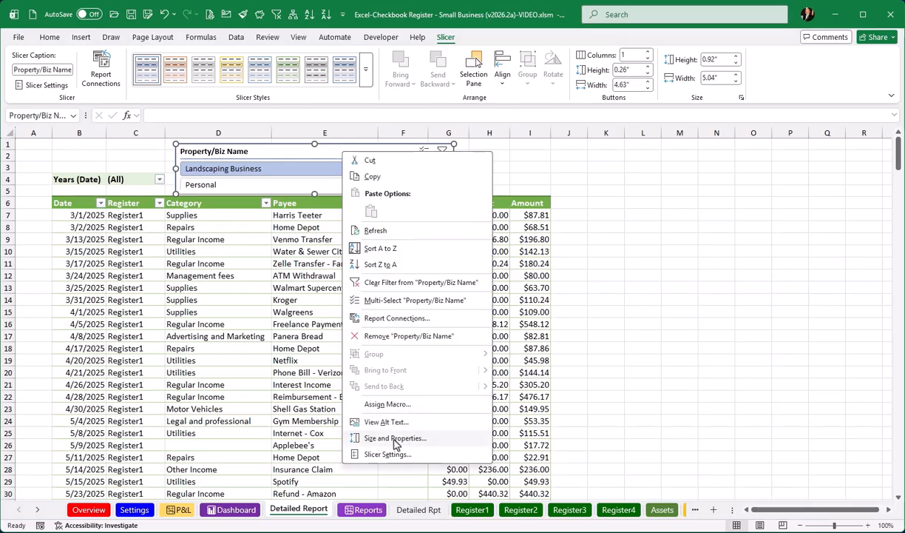
{"action": "left_click", "coordinate": [395, 438]}
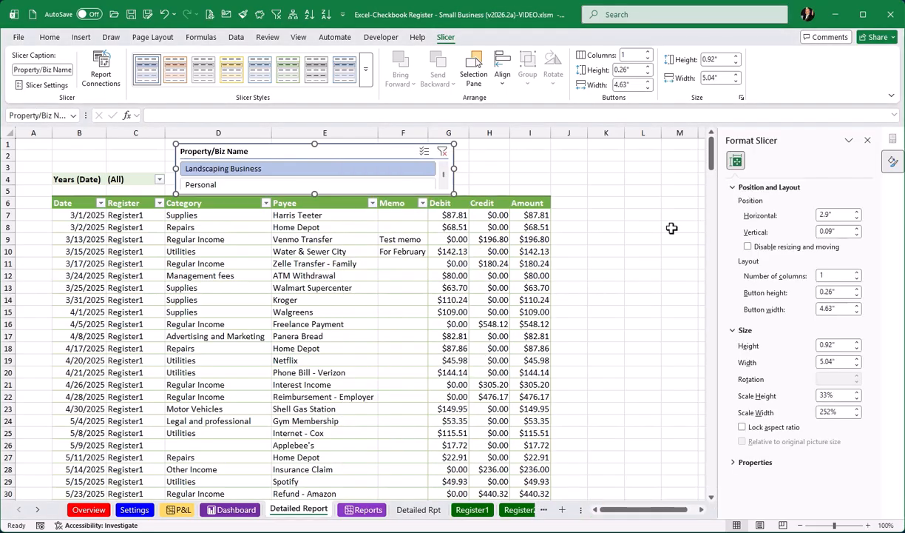
{"action": "left_click", "coordinate": [732, 187]}
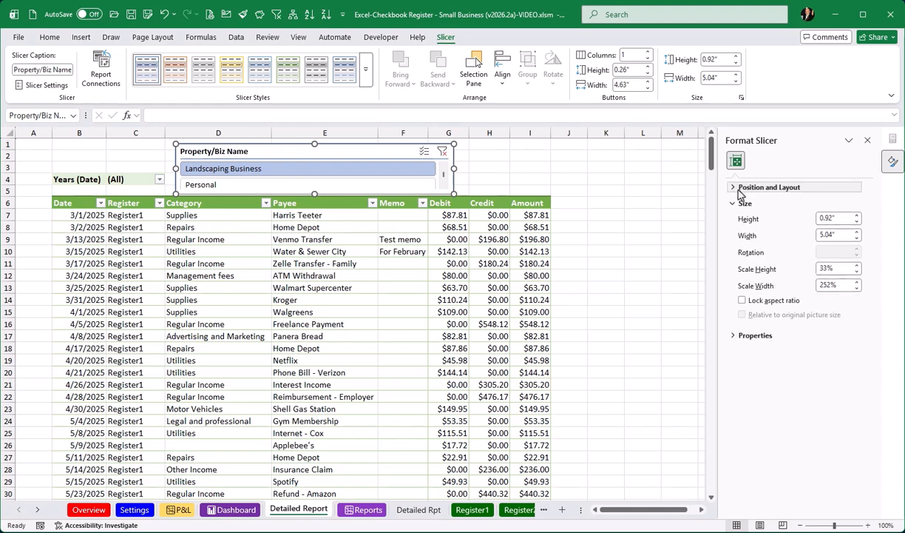
{"action": "left_click", "coordinate": [732, 188]}
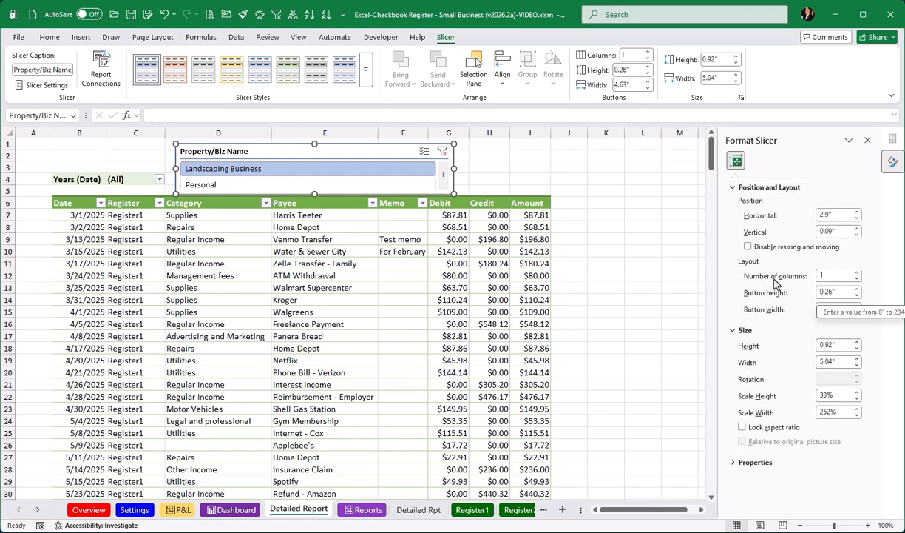
{"action": "left_click", "coordinate": [857, 272]}
{"action": "left_click", "coordinate": [857, 273]}
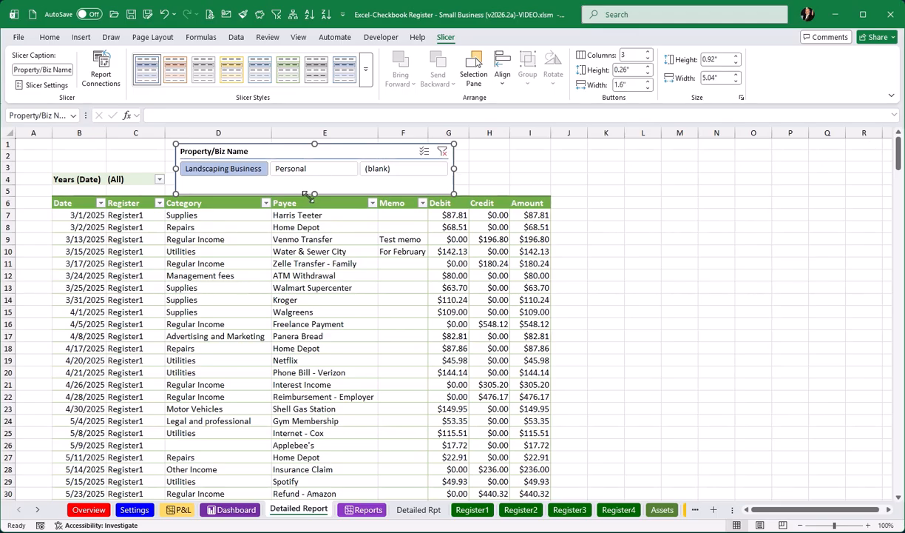
{"action": "left_click_drag", "start_coordinate": [314, 191], "coordinate": [316, 183]}
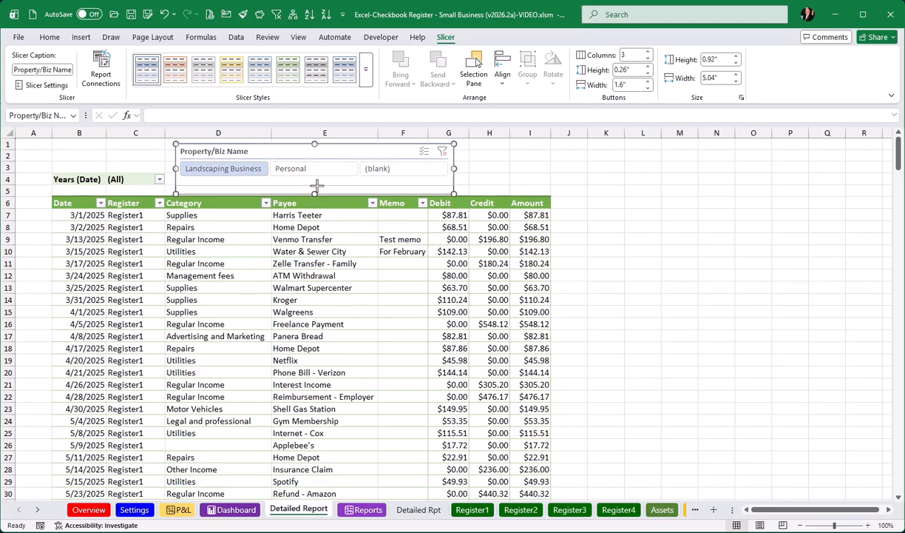
{"action": "left_click", "coordinate": [477, 155]}
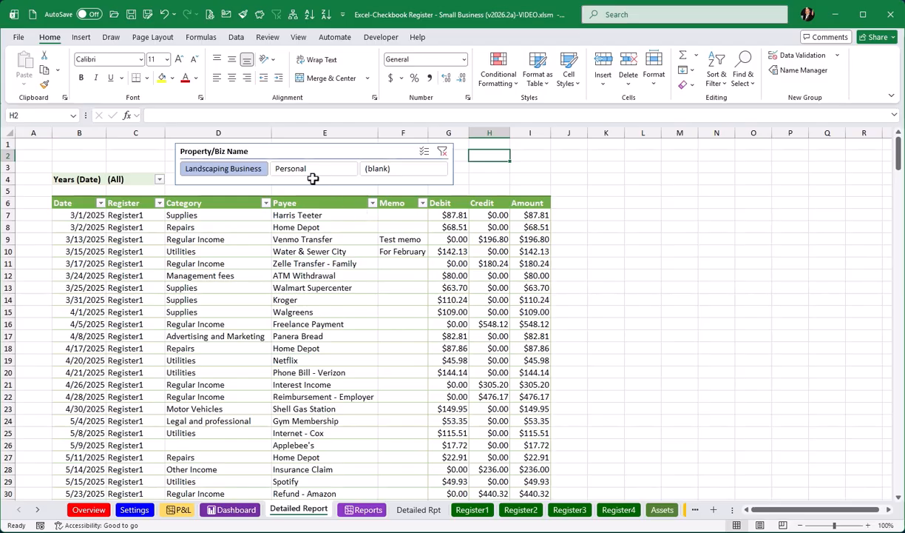
Clear the Property/Biz Name slicer's filter, and filter the report to Landscaping Business again
{"action": "left_click", "coordinate": [443, 151]}
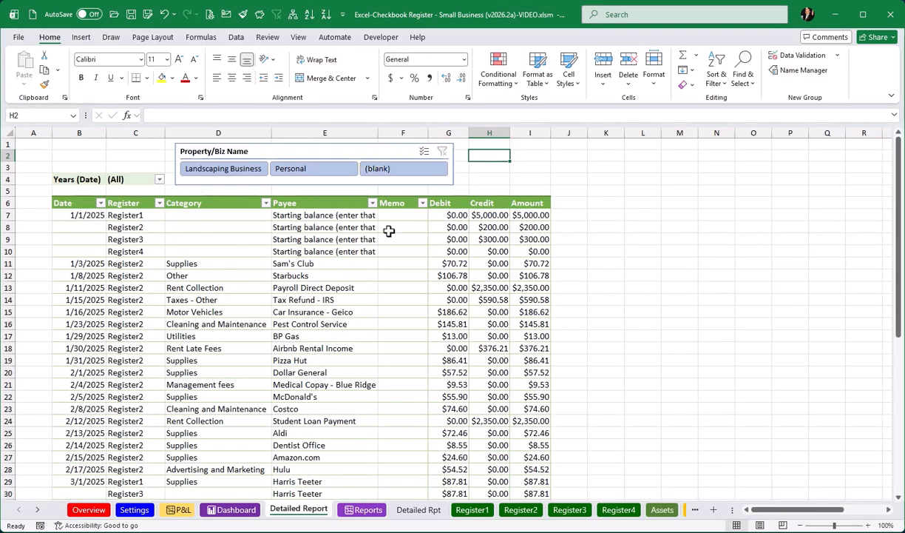
{"action": "left_click", "coordinate": [226, 171]}
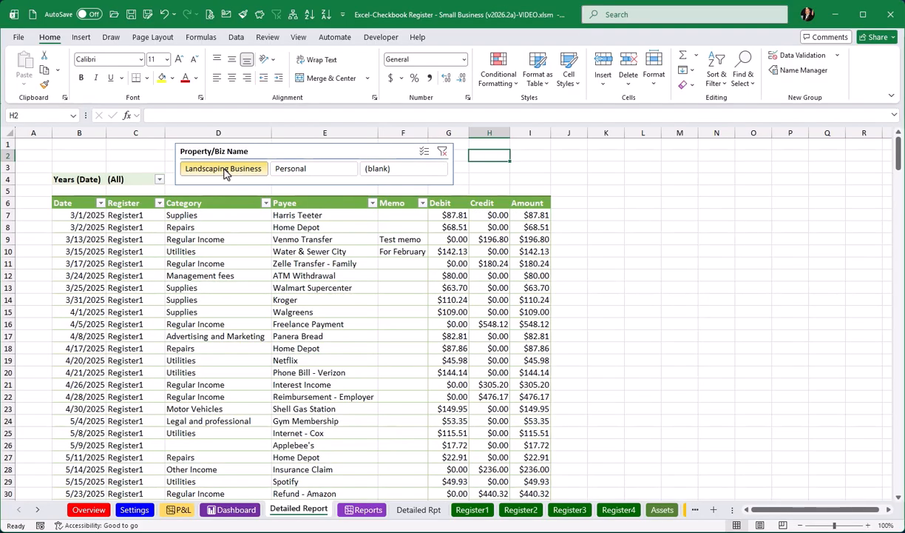
{"action": "left_click", "coordinate": [170, 263]}
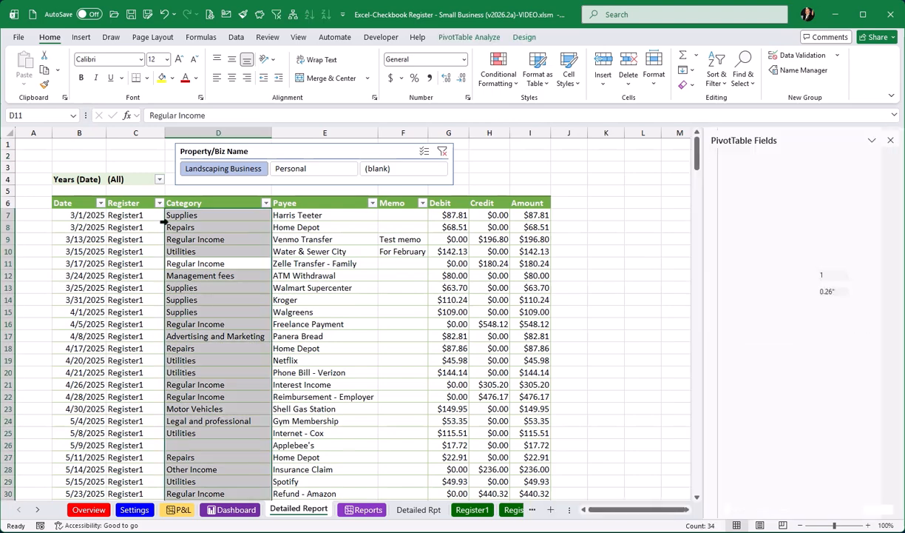
{"action": "left_click", "coordinate": [81, 167]}
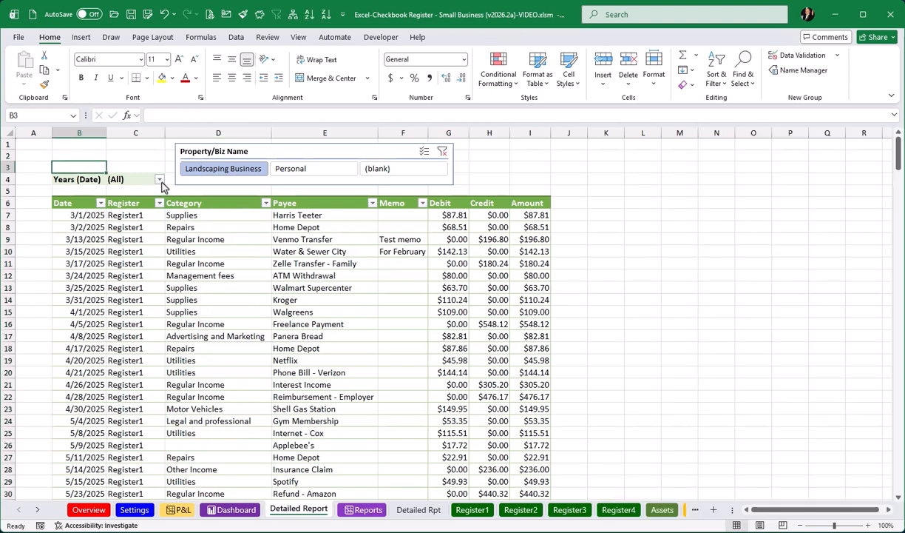
Try a slicer for the PivotTable's Years (Date) field, placed beside the Amount column
{"action": "left_click", "coordinate": [122, 237]}
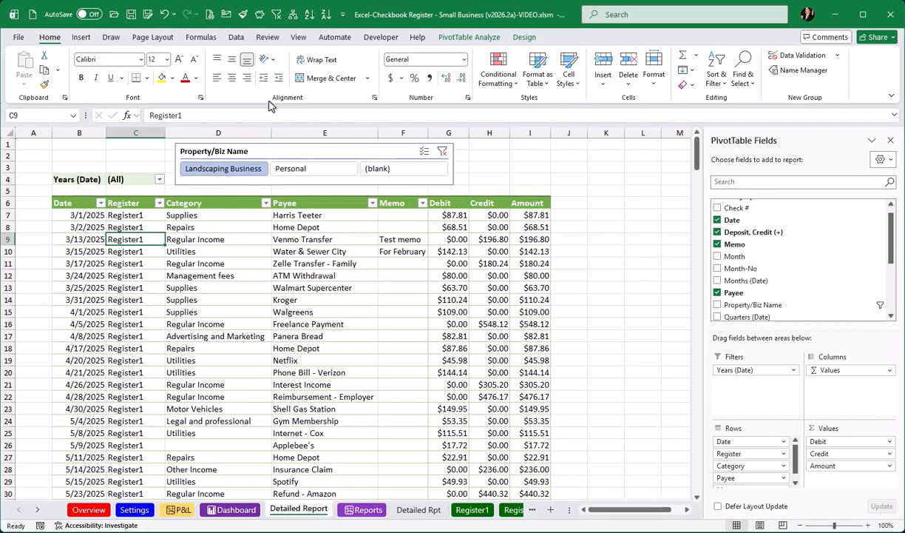
{"action": "left_click", "coordinate": [444, 38]}
{"action": "left_click", "coordinate": [277, 71]}
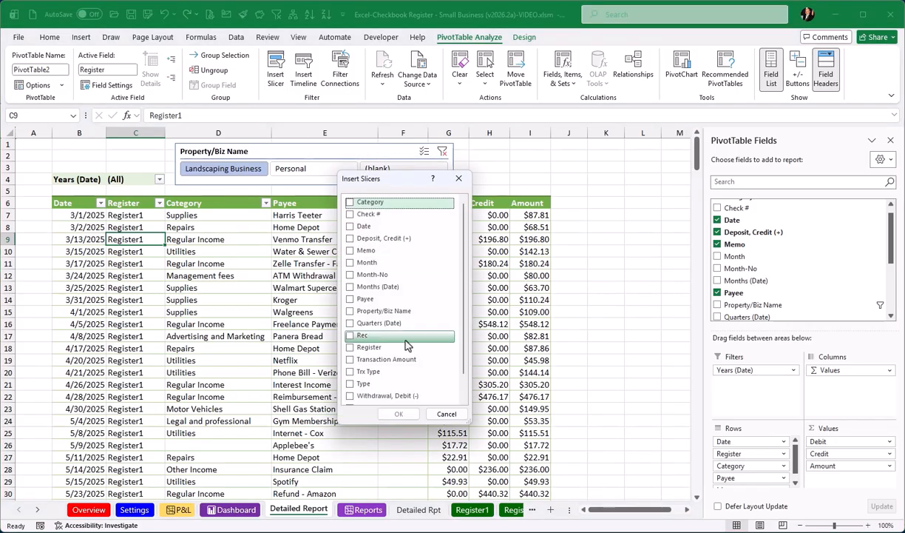
{"action": "scroll", "coordinate": [405, 346], "scroll_direction": "down", "scroll_amount": 1}
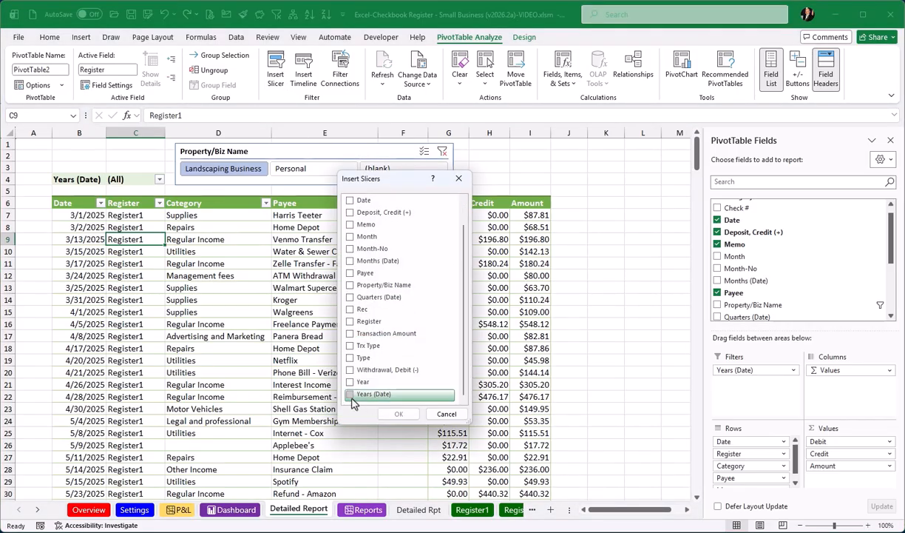
{"action": "left_click", "coordinate": [351, 393]}
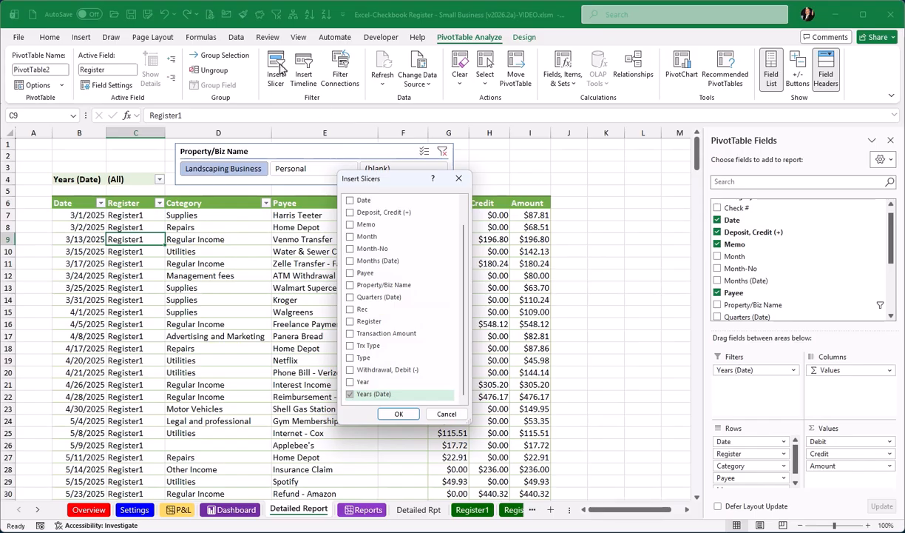
{"action": "left_click", "coordinate": [399, 414]}
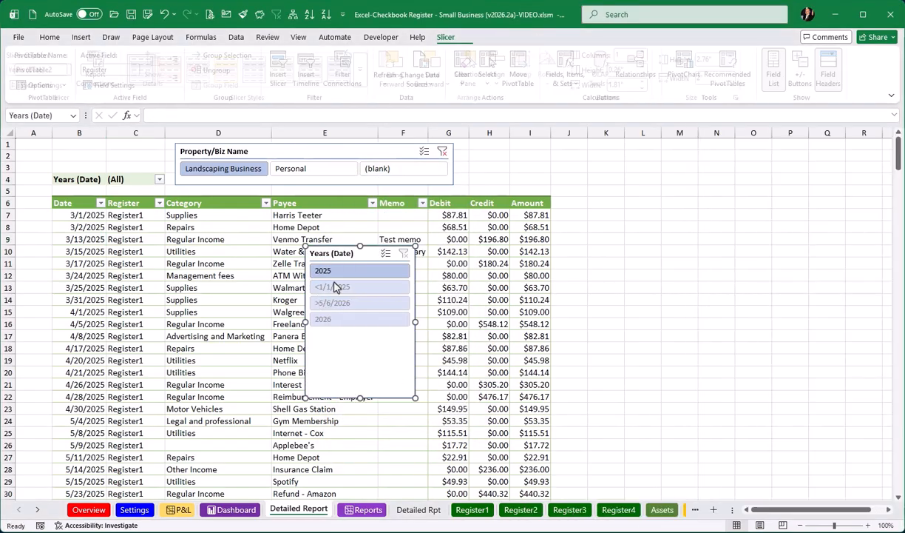
{"action": "left_click_drag", "start_coordinate": [413, 244], "coordinate": [629, 166]}
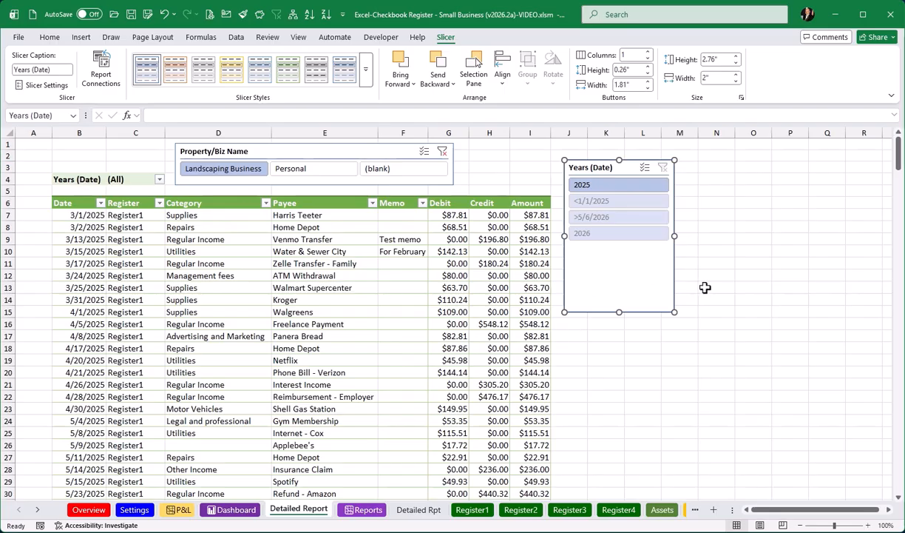
{"action": "key", "text": "Escape"}
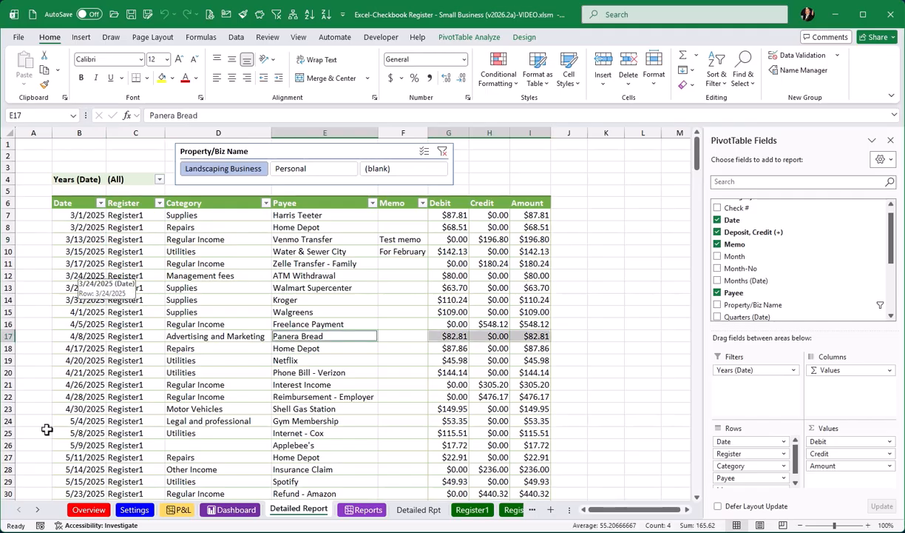
{"action": "left_click", "coordinate": [208, 294]}
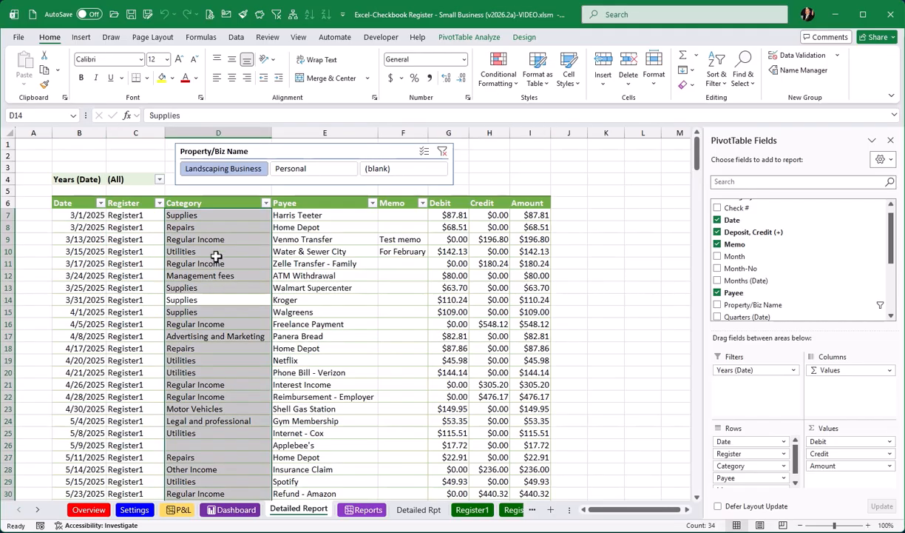
{"action": "left_click", "coordinate": [28, 271]}
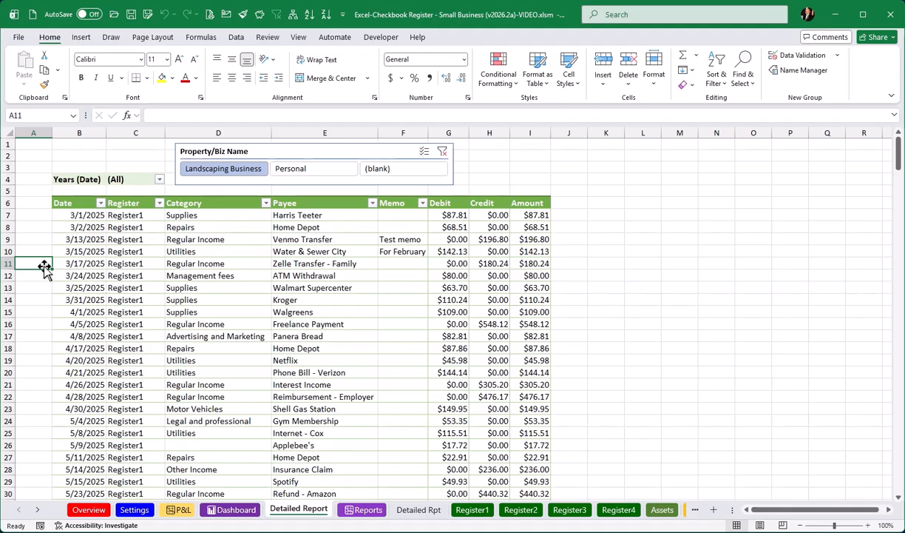
Copy the entire filtered PivotTable, including its header row but not the Years (Date) filter above it
{"action": "left_click", "coordinate": [145, 239]}
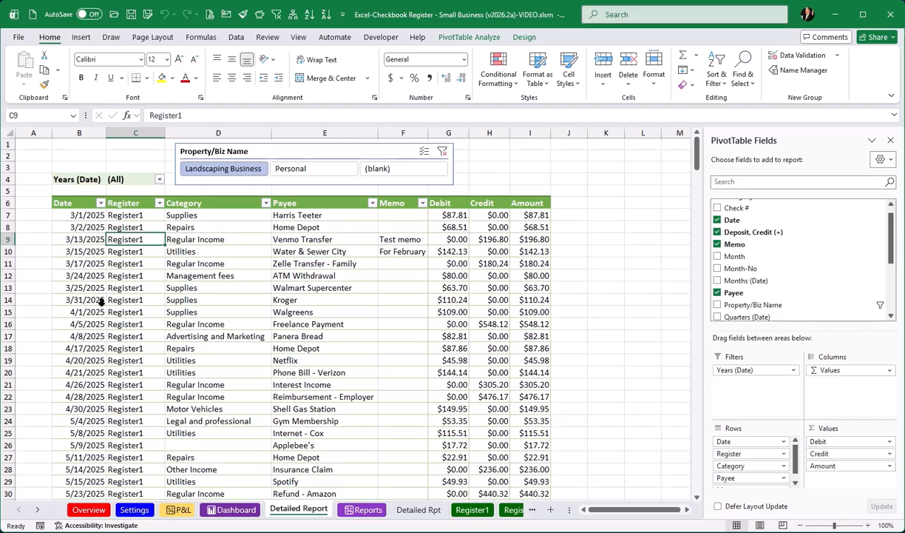
{"action": "key", "text": "ctrl+a"}
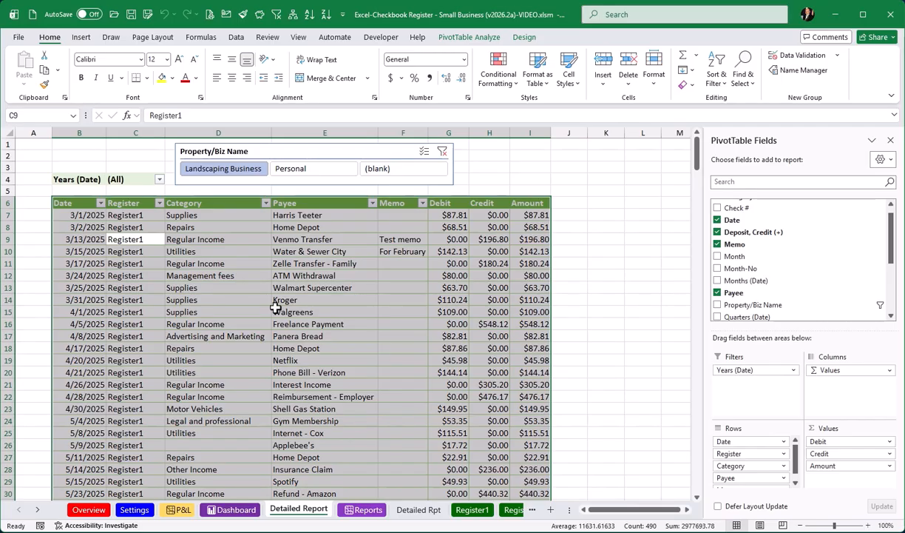
{"action": "right_click", "coordinate": [199, 246]}
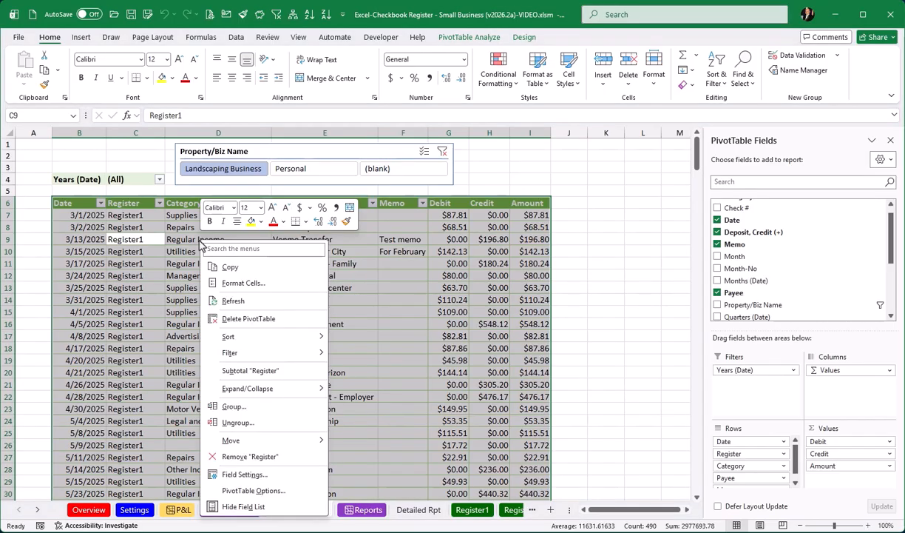
{"action": "left_click", "coordinate": [244, 269]}
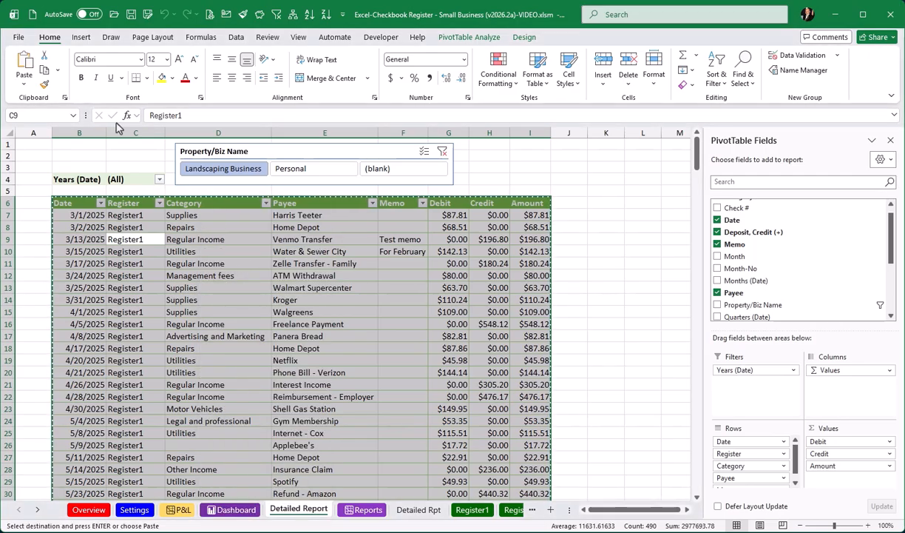
Create a new blank workbook and paste the copied report into its sheet starting at cell B4
{"action": "left_click", "coordinate": [20, 38]}
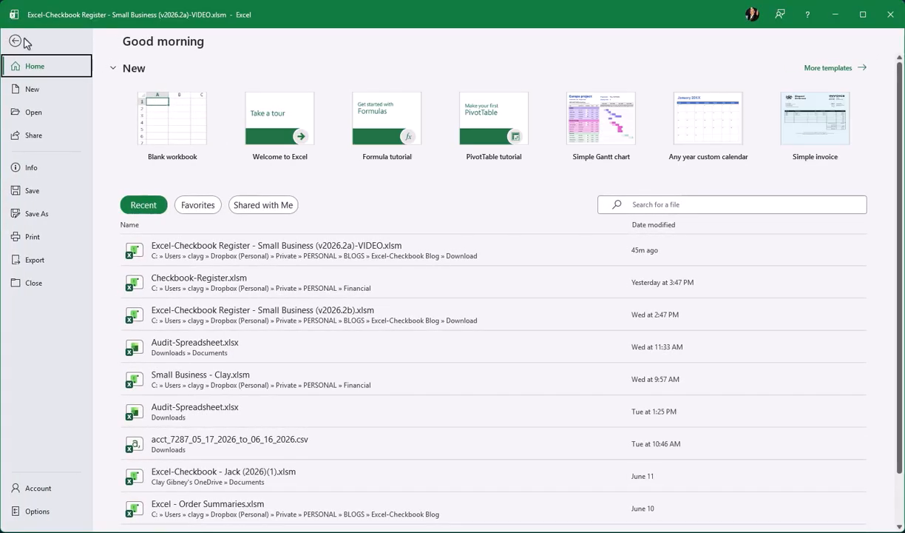
{"action": "left_click", "coordinate": [32, 90]}
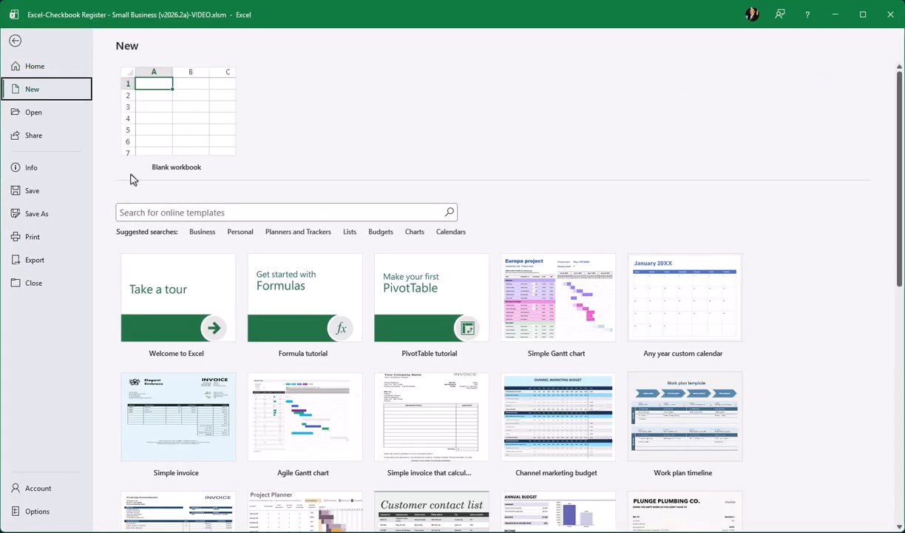
{"action": "left_click", "coordinate": [164, 117]}
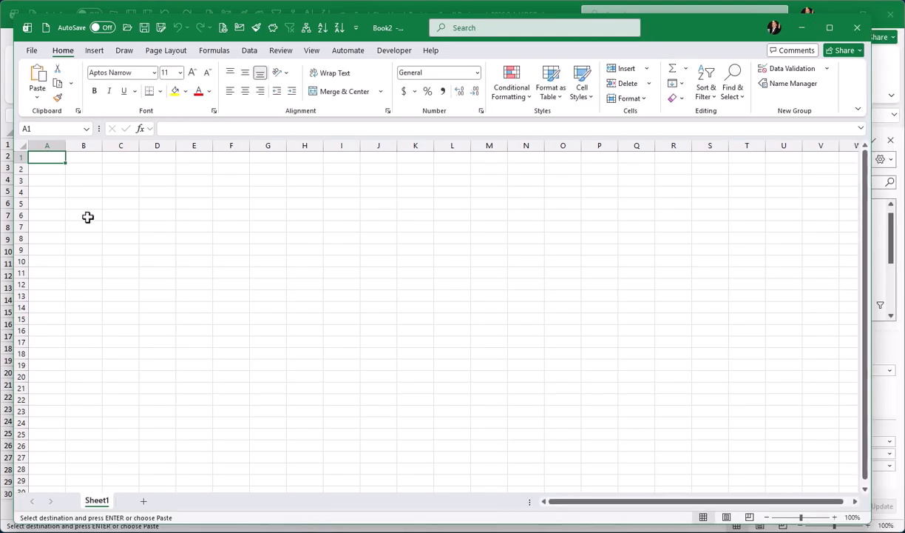
{"action": "left_click", "coordinate": [90, 184]}
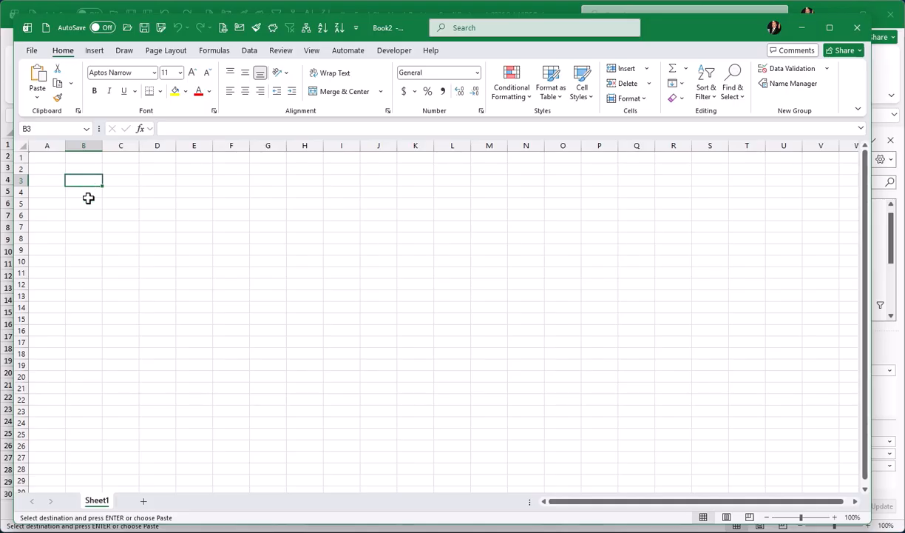
{"action": "left_click", "coordinate": [83, 191]}
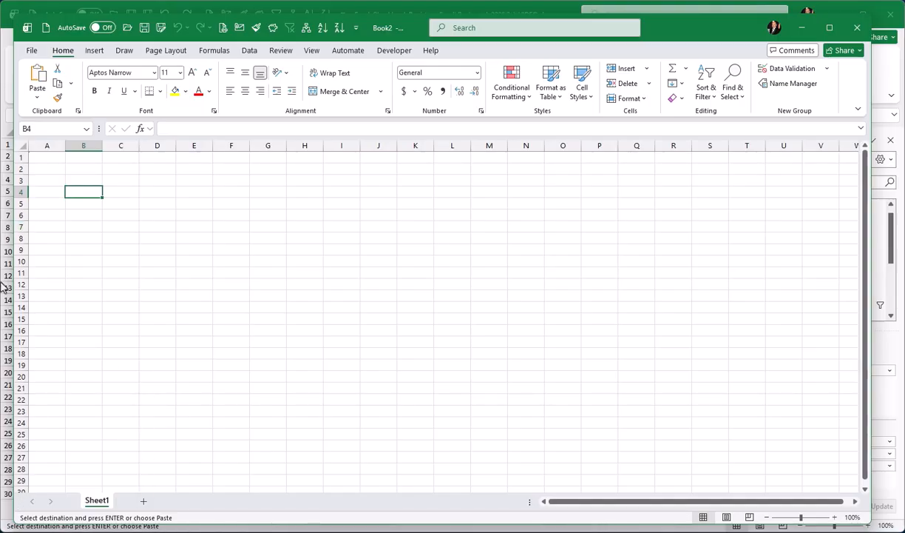
{"action": "key", "text": "Return"}
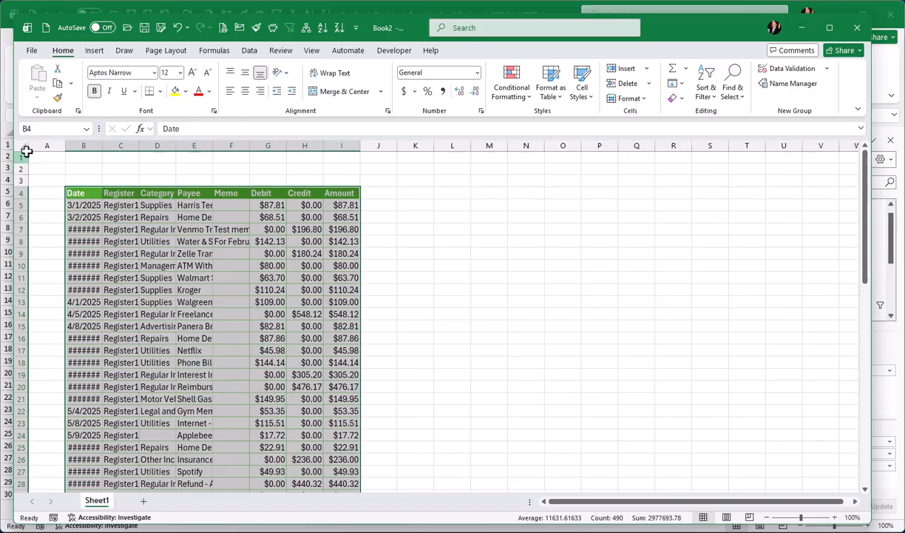
AutoFit all column widths in the new workbook's sheet to the pasted report
{"action": "left_click", "coordinate": [23, 146]}
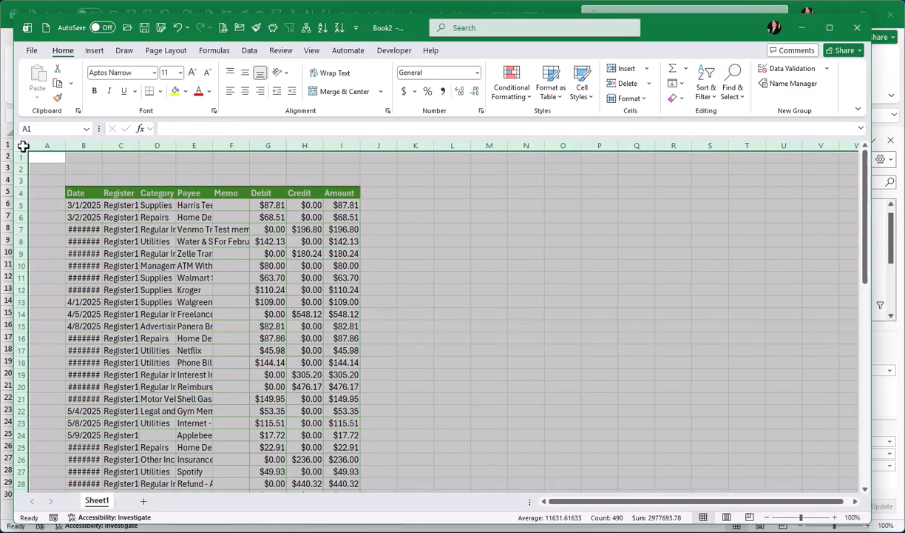
{"action": "double_click", "coordinate": [101, 146]}
{"action": "left_click", "coordinate": [55, 289]}
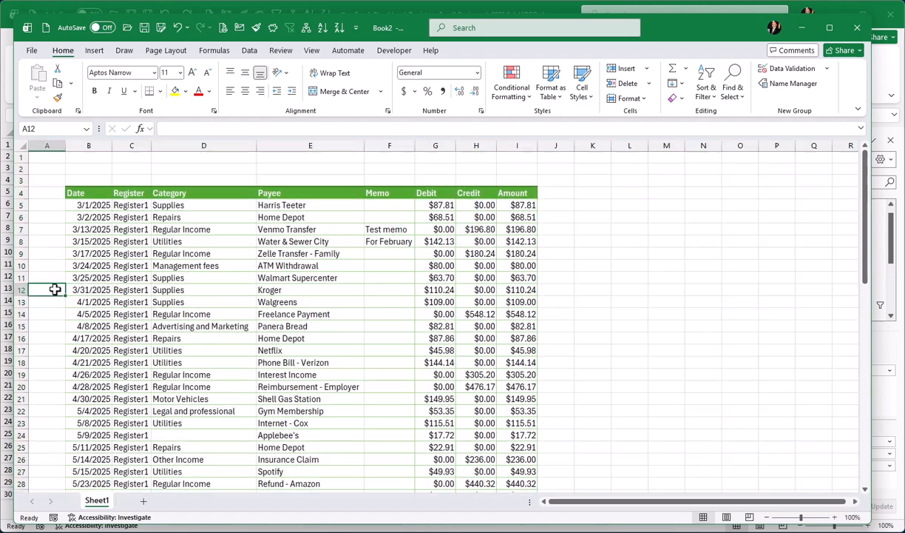